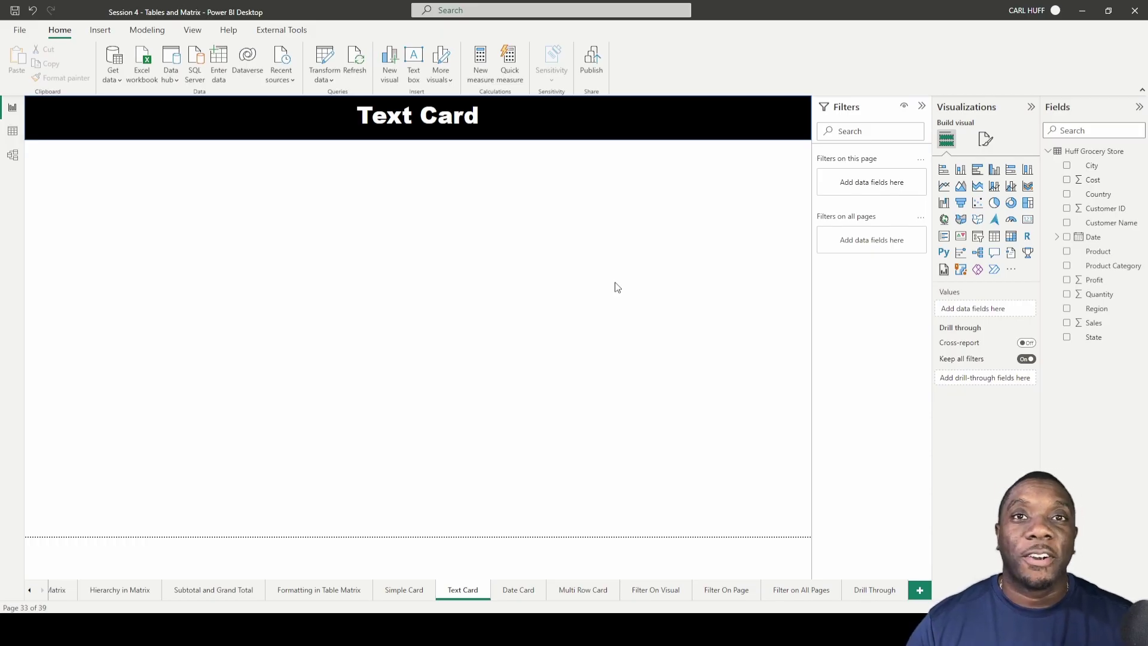
- Add a blank card visual and resize it into the upper-left corner of the Text Card page
click(1027, 221)
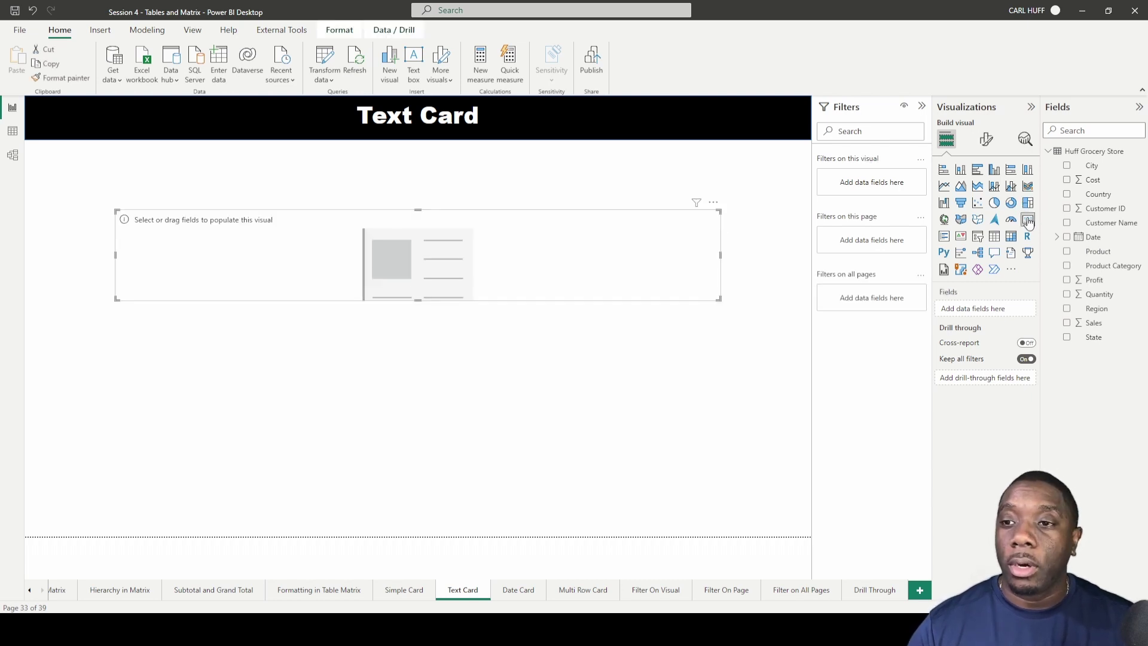
drag(721, 253, 379, 256)
drag(247, 306, 236, 351)
drag(310, 221, 271, 203)
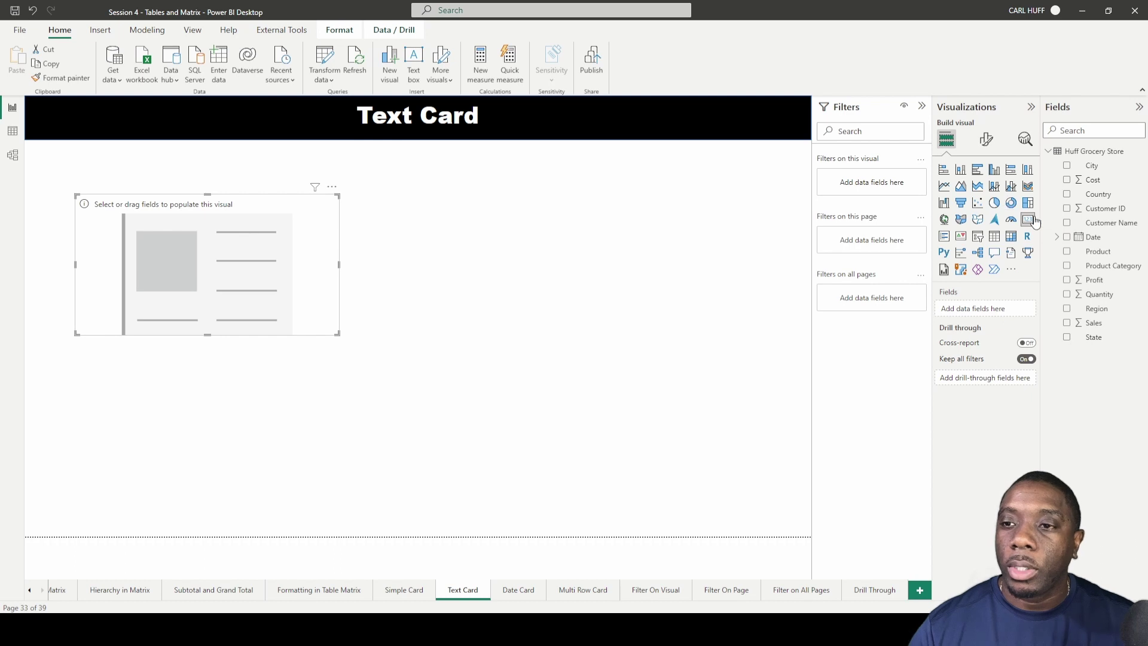
- Show Product Category in the card, briefly try the Last summary, then return to First
click(1068, 267)
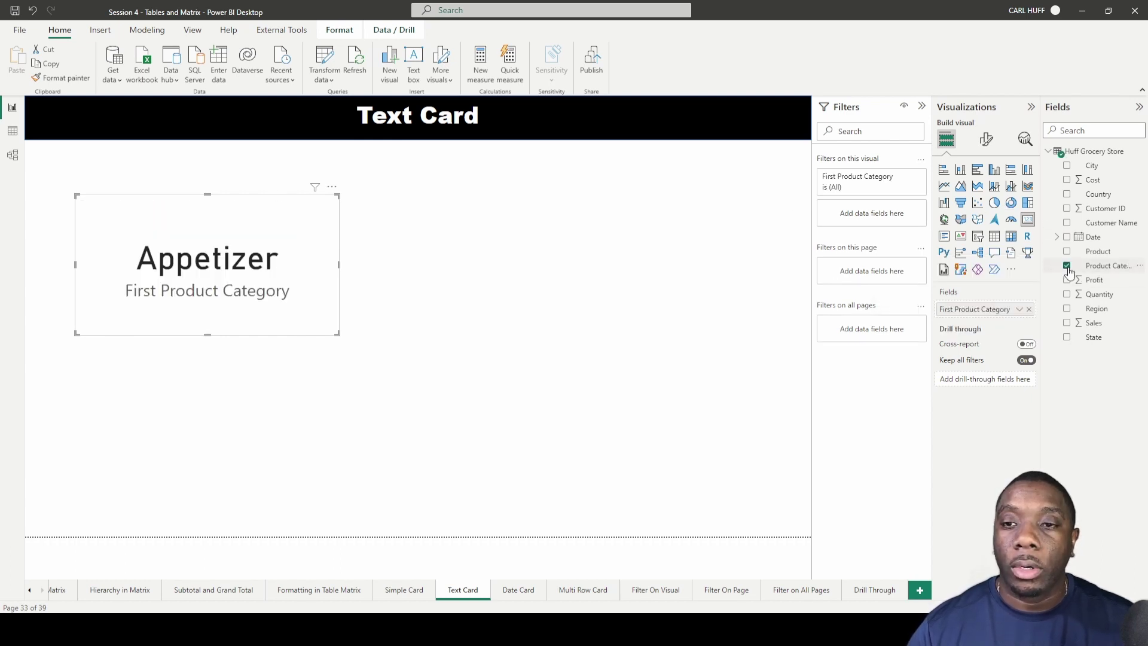
drag(223, 210, 290, 190)
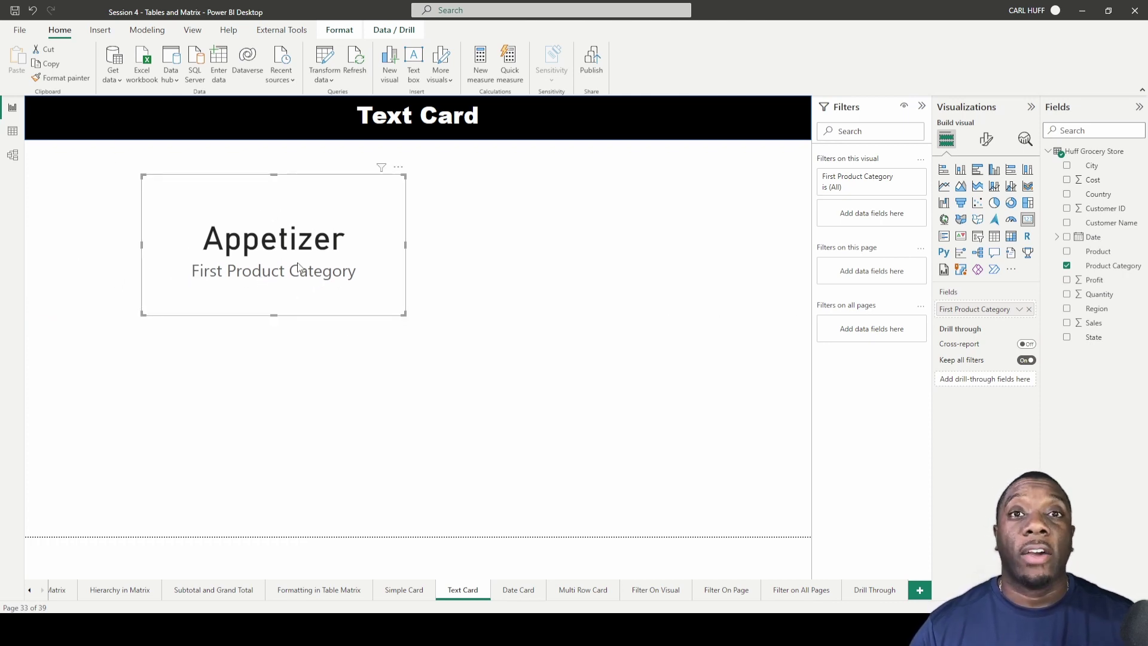
click(1019, 310)
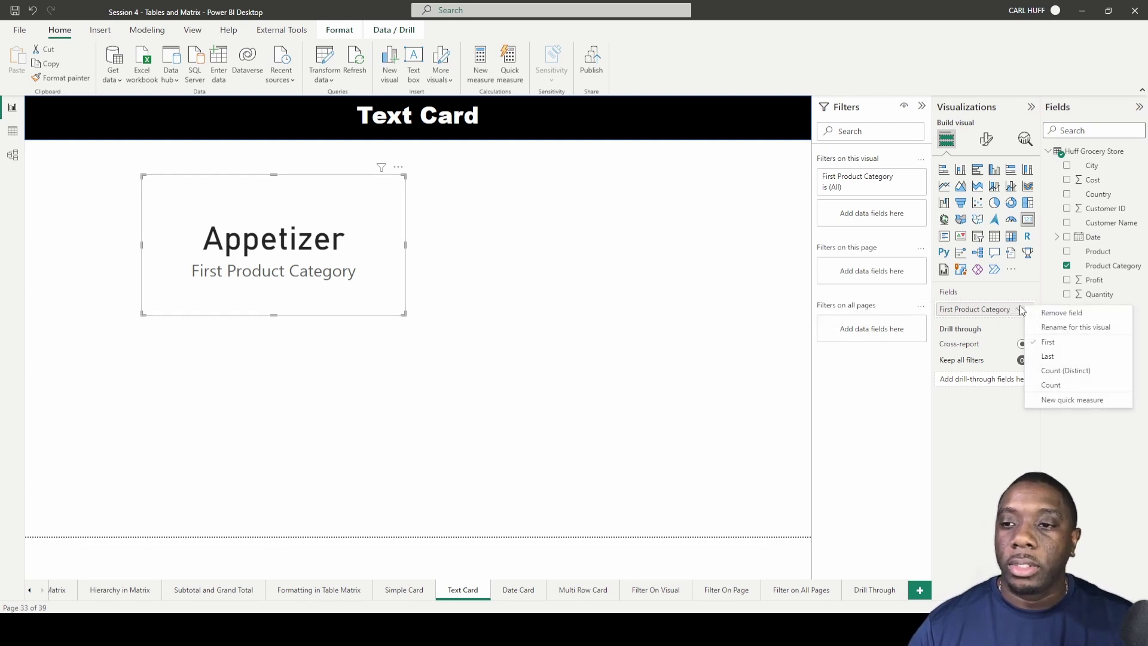
click(1051, 357)
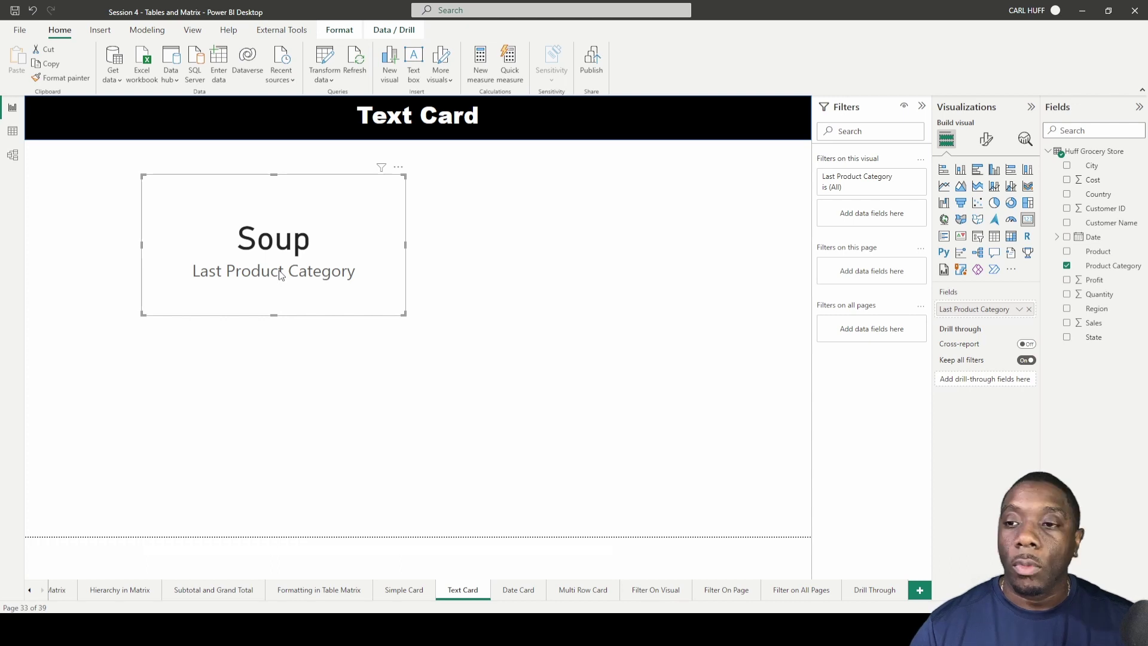
click(1019, 309)
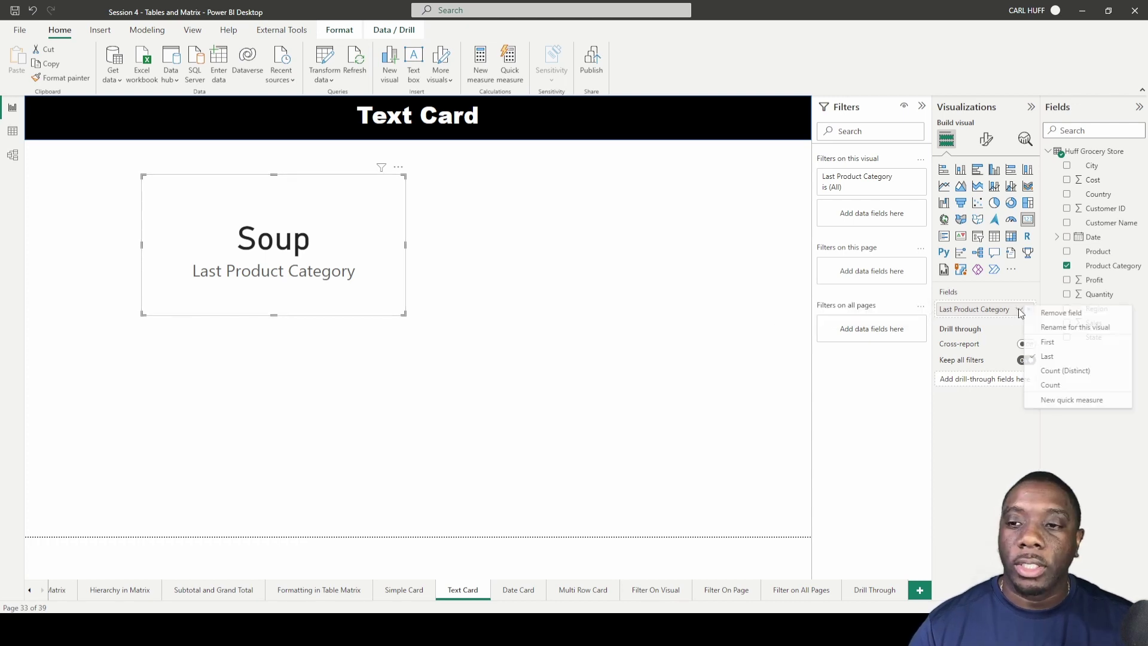
click(1053, 343)
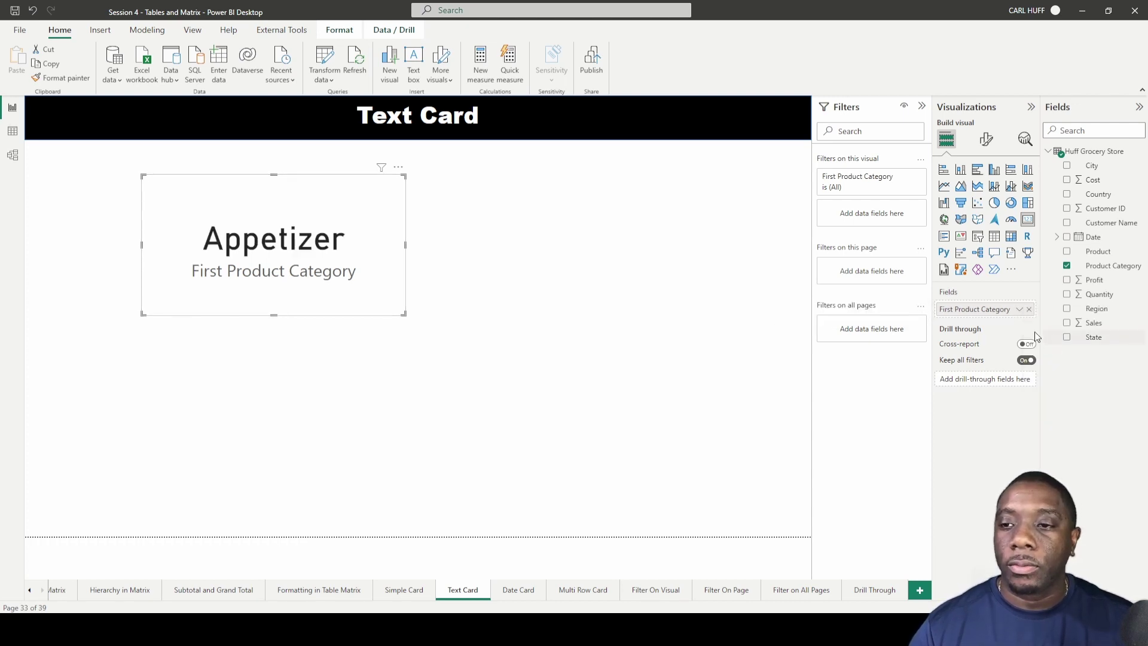
- Compare Count and Count (Distinct) summaries, then restore First so the card reads Appetizer
click(1020, 309)
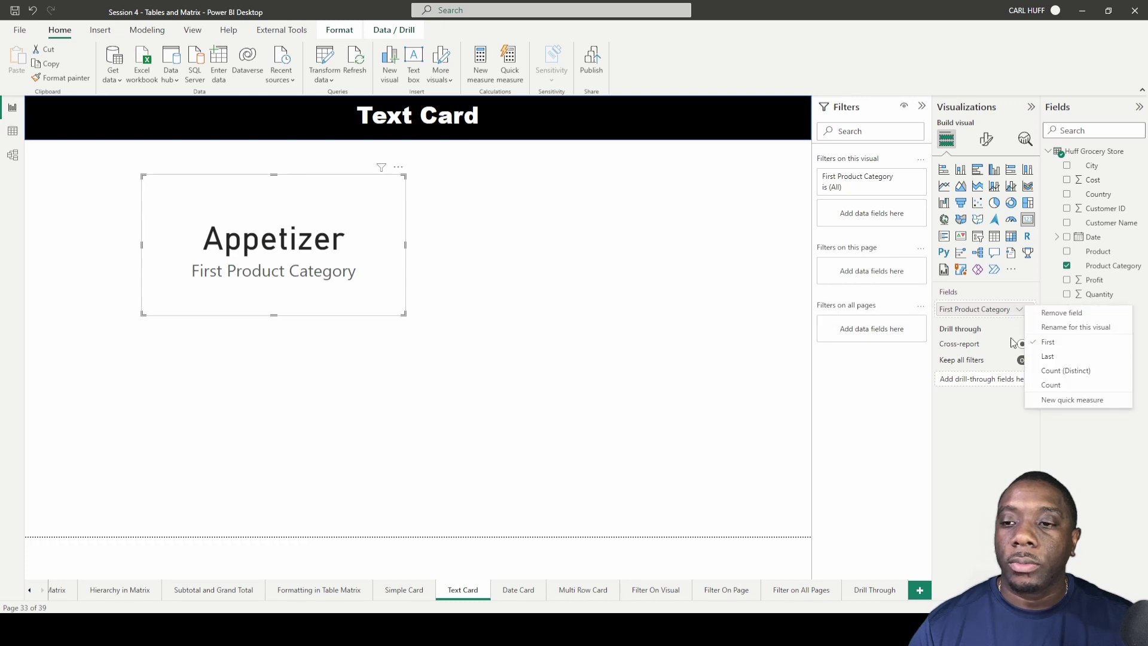
click(1051, 386)
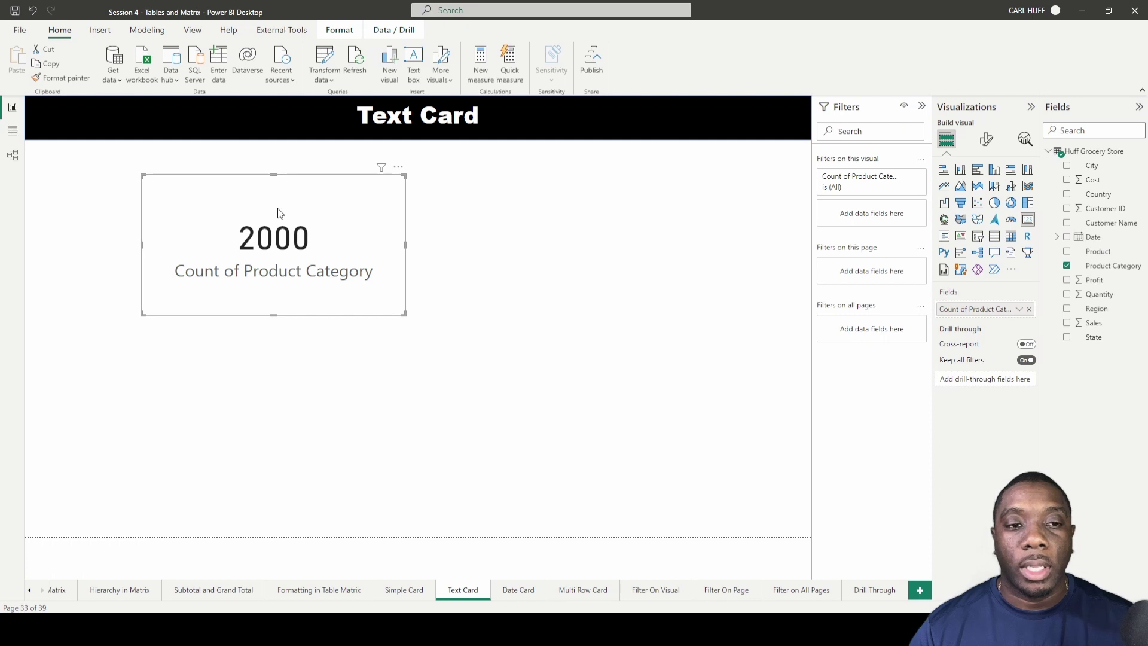
click(1019, 310)
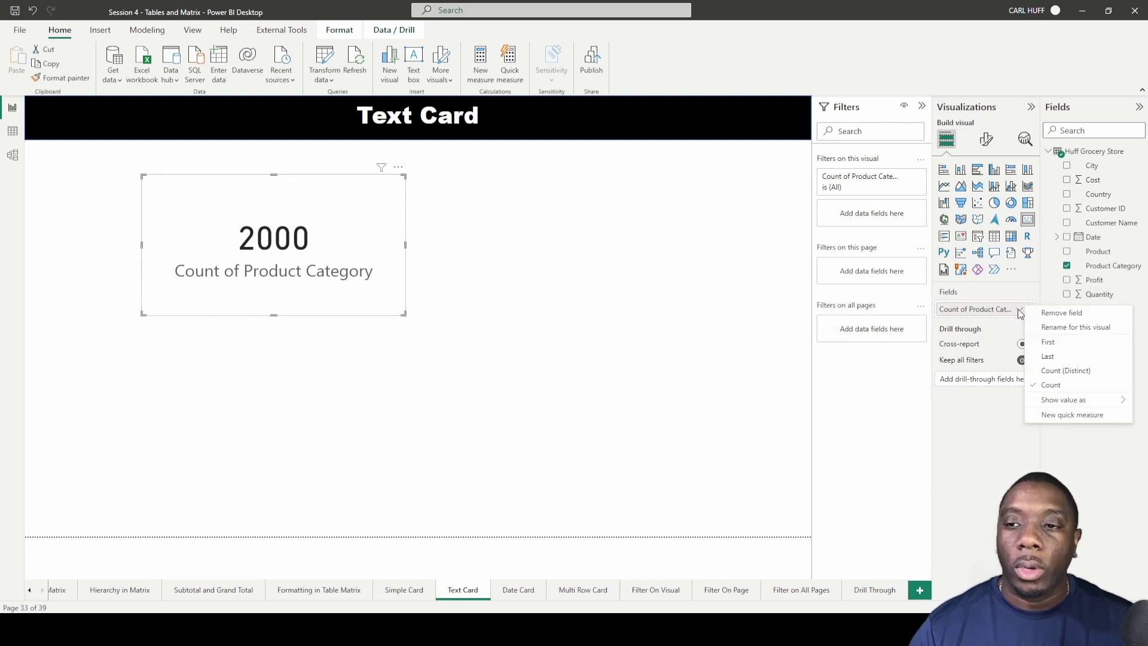
click(1066, 370)
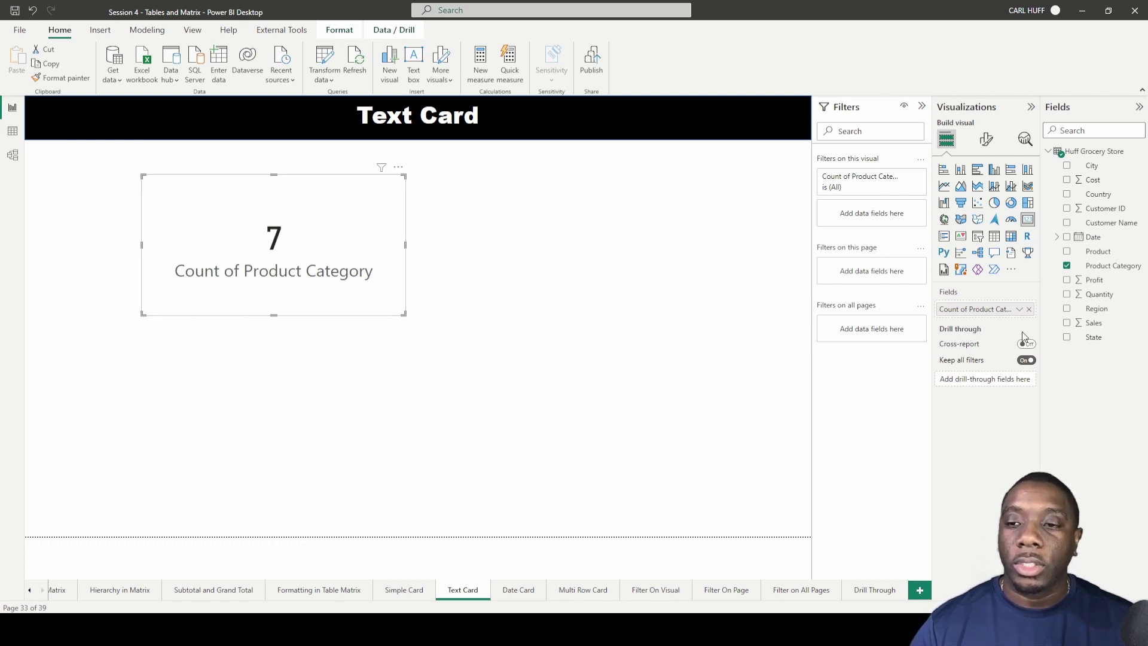
click(1019, 309)
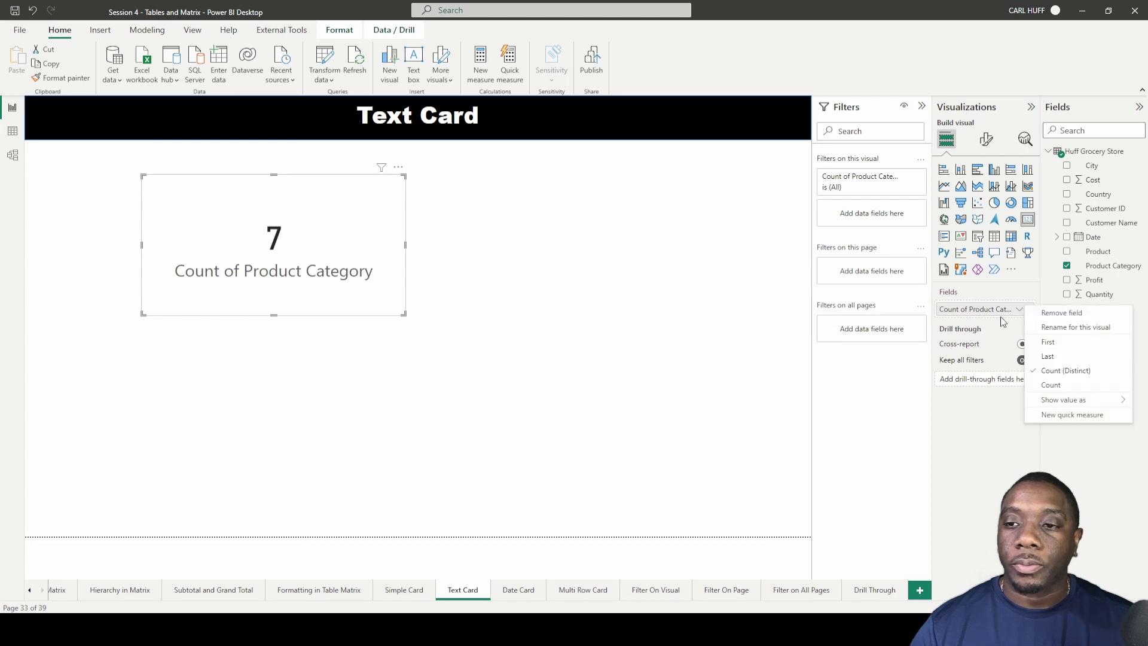
click(1050, 343)
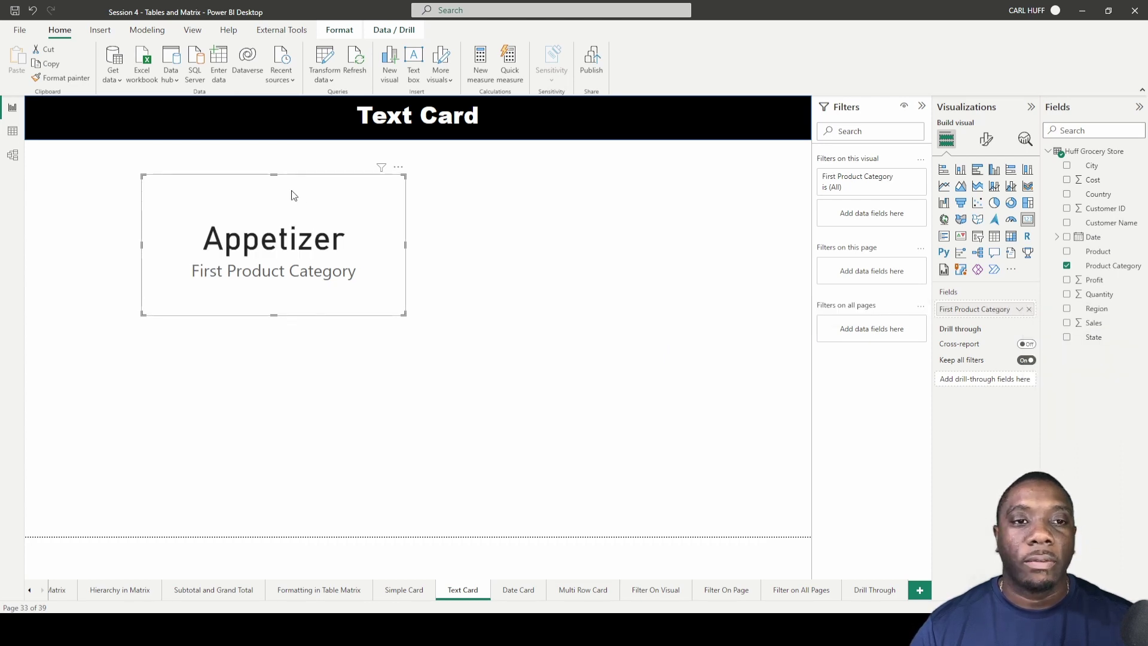
drag(291, 191, 216, 174)
- Add an empty table visual below the card, widened and made taller
click(356, 345)
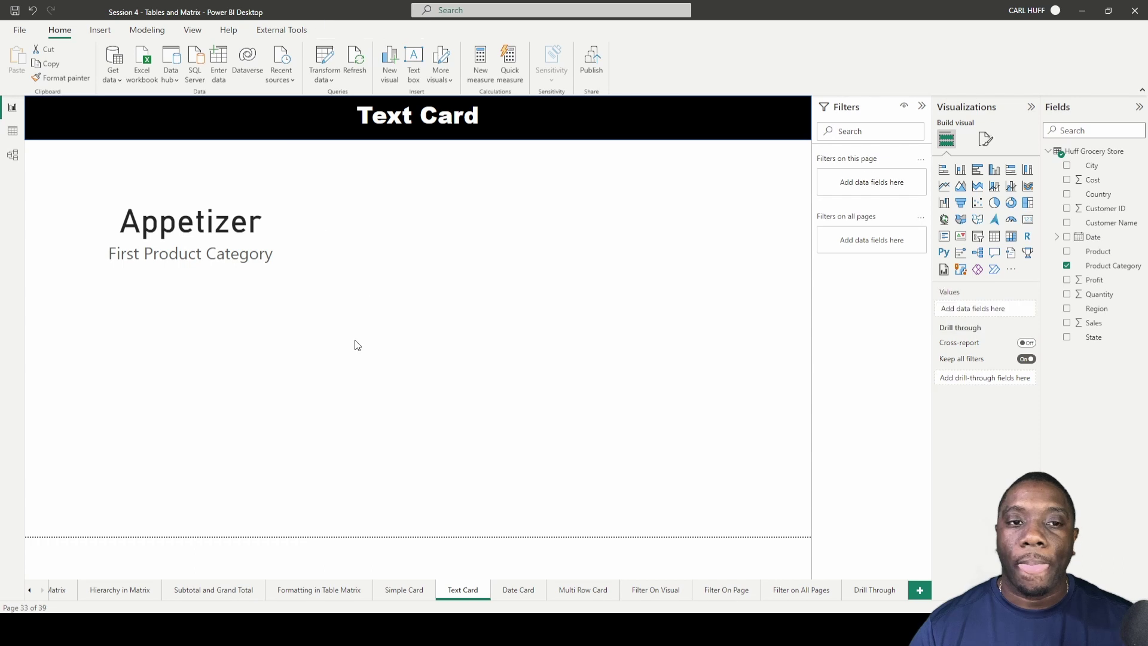
click(994, 237)
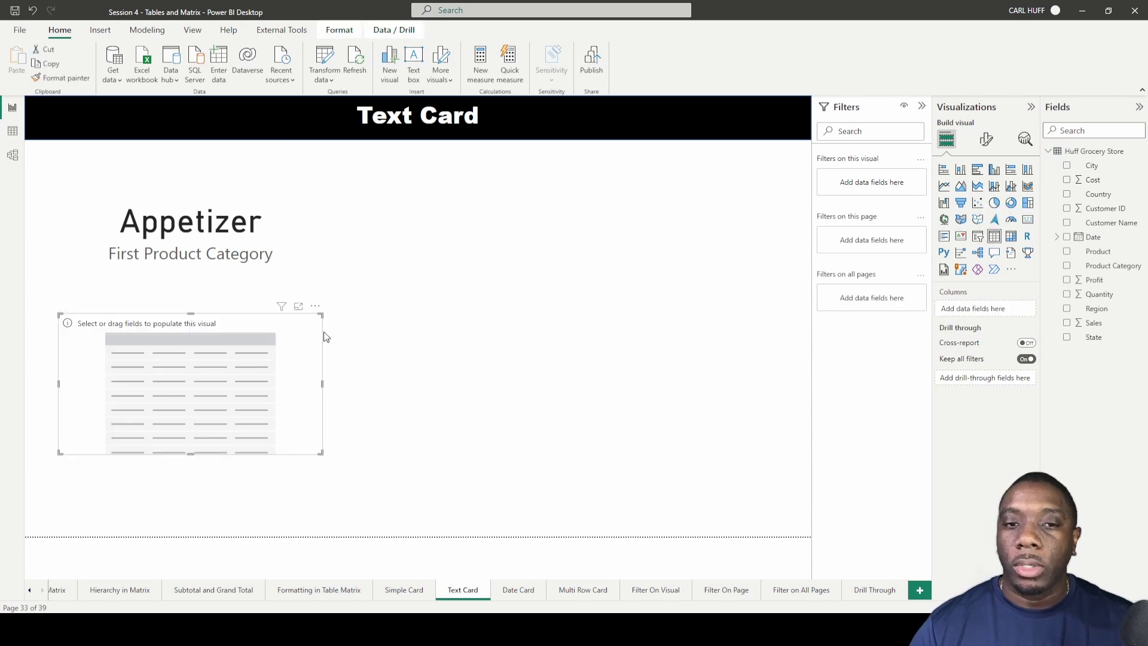
drag(322, 383, 720, 383)
drag(389, 454, 389, 523)
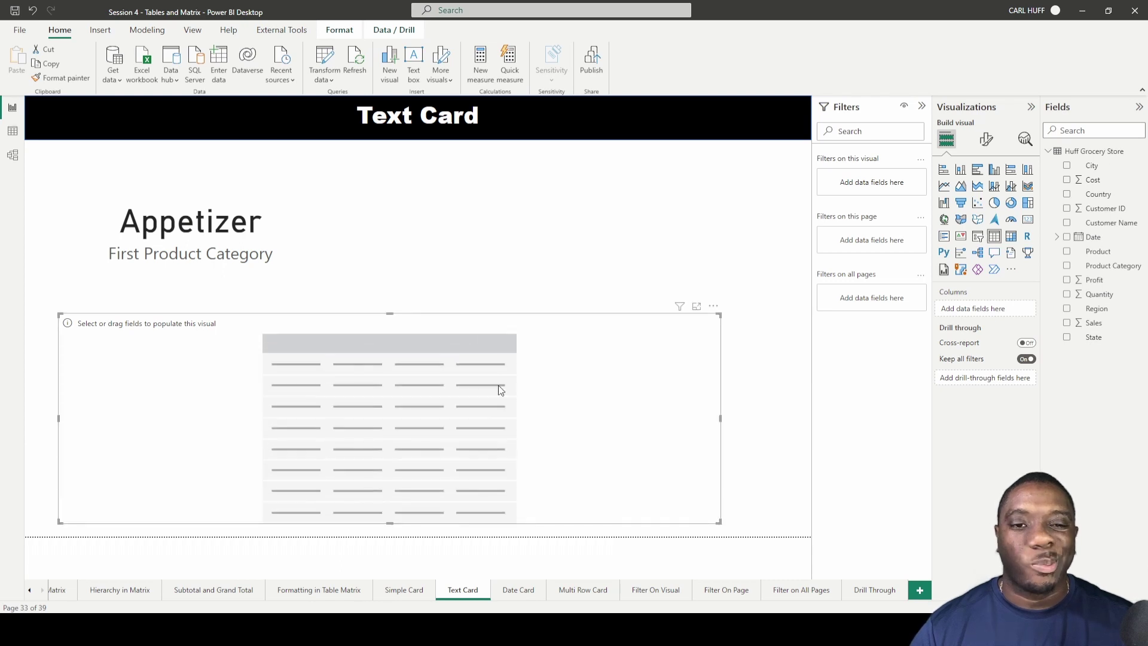
- Fill the table with Product Category, Sales, Profit and Quantity sums, sorted by Sum of Sales descending
click(1068, 267)
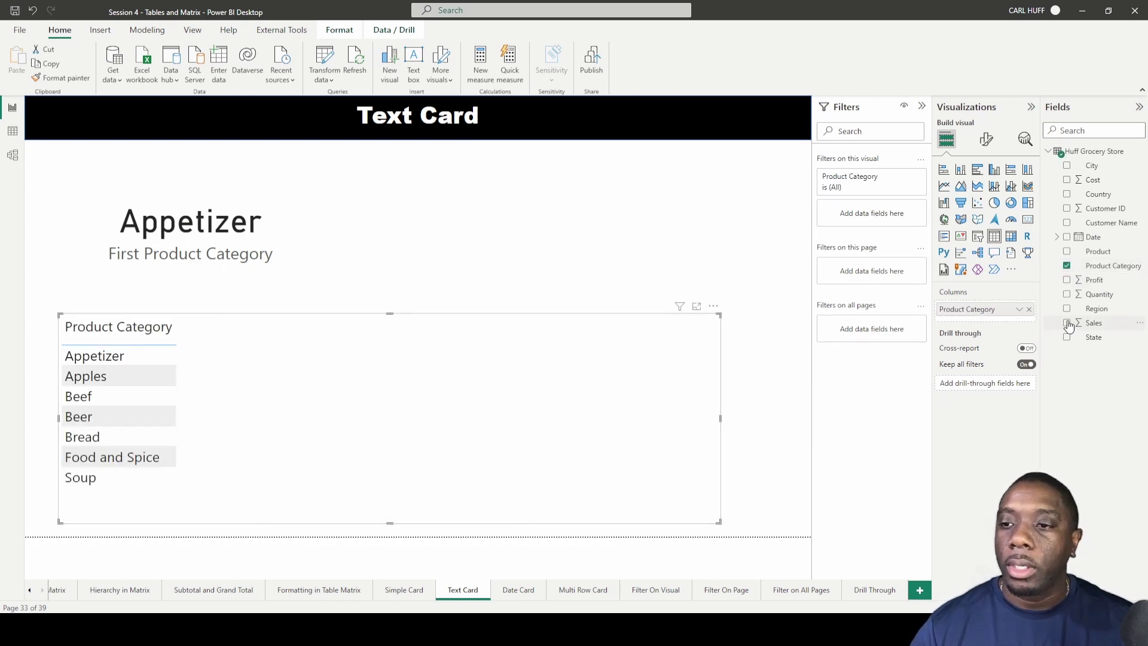
click(1068, 322)
click(1068, 279)
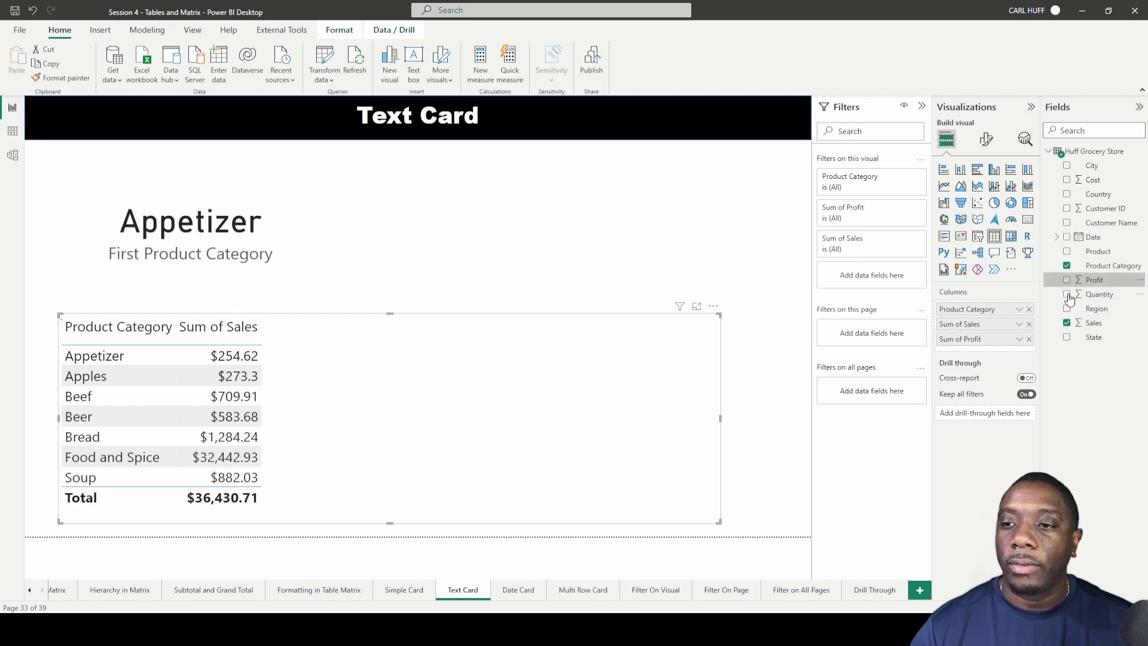
click(1067, 294)
drag(648, 330, 697, 326)
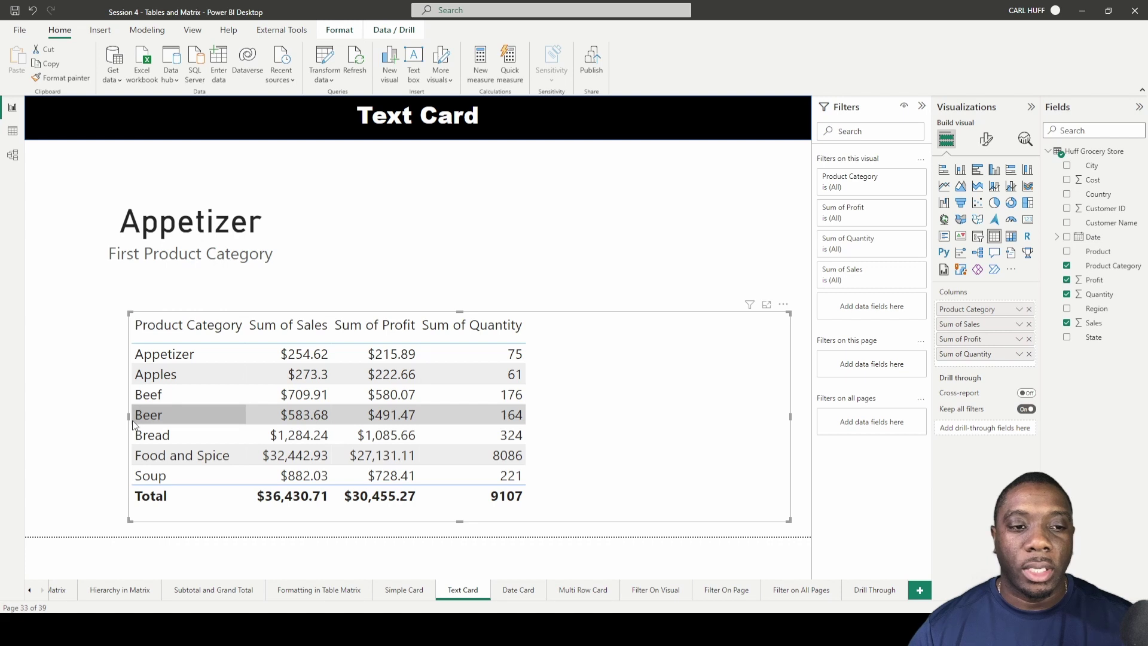
drag(129, 417, 371, 405)
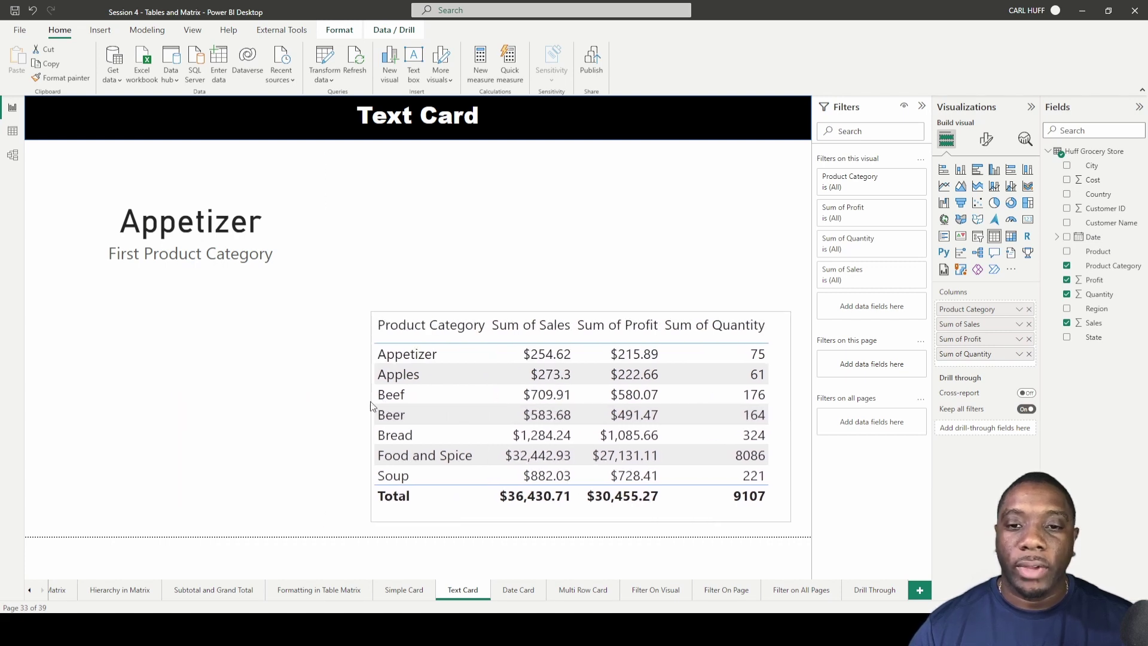
click(526, 329)
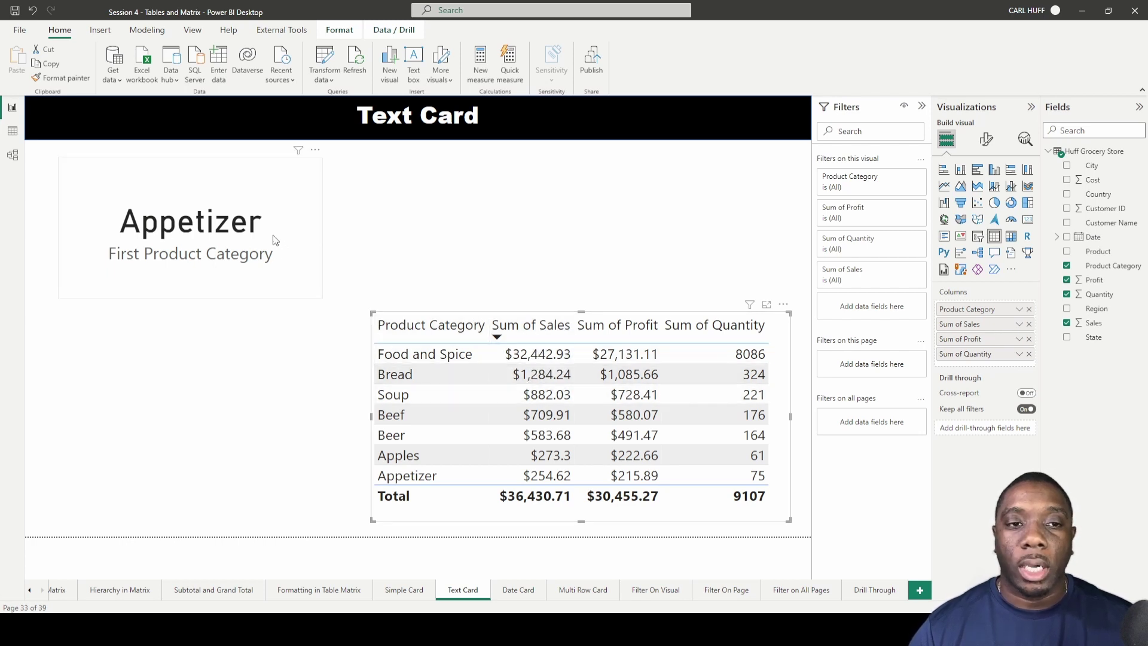
- Filter the card to the Top 1 Product Category by Sum of Sales, widening it to fit Food and Spice
drag(272, 233, 293, 215)
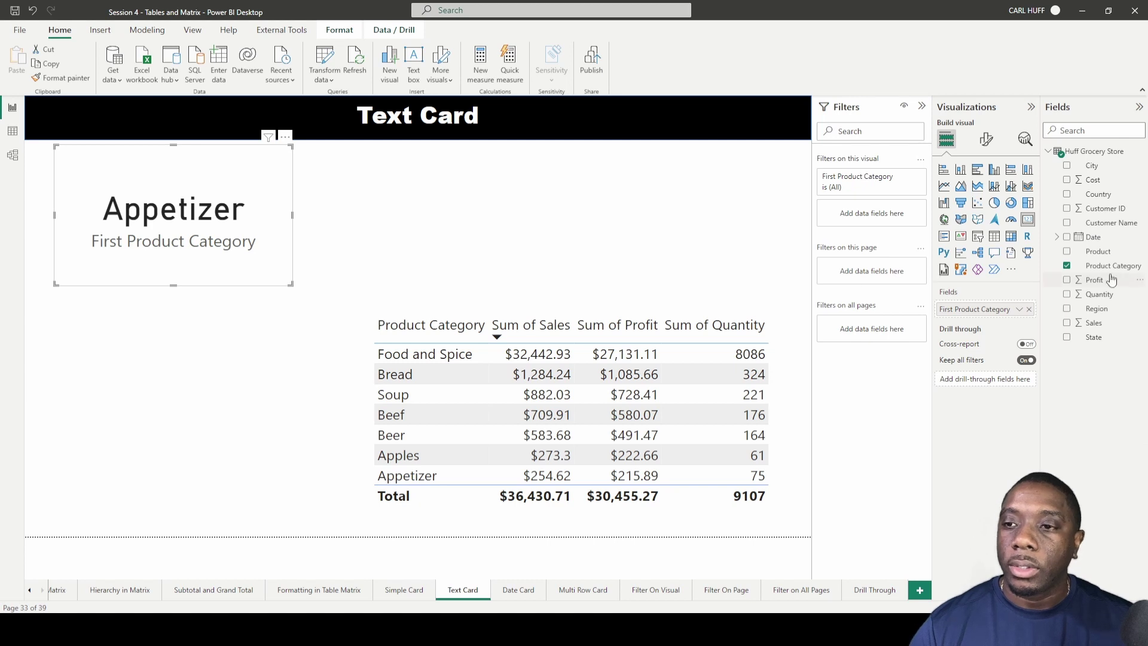
drag(1111, 267, 886, 220)
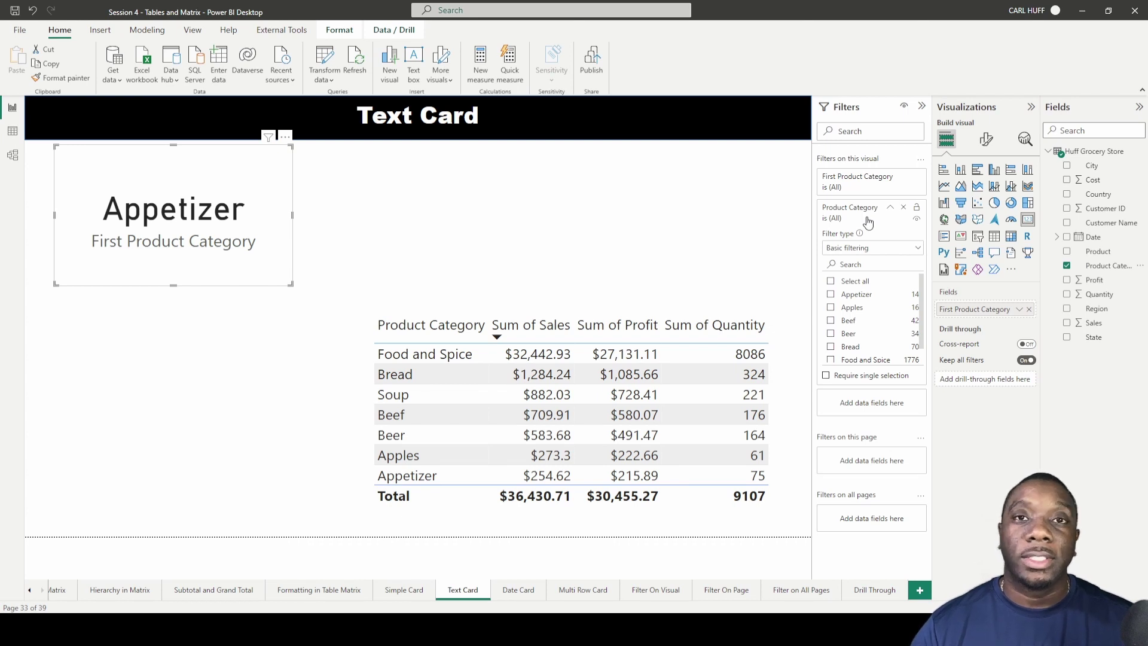
click(915, 254)
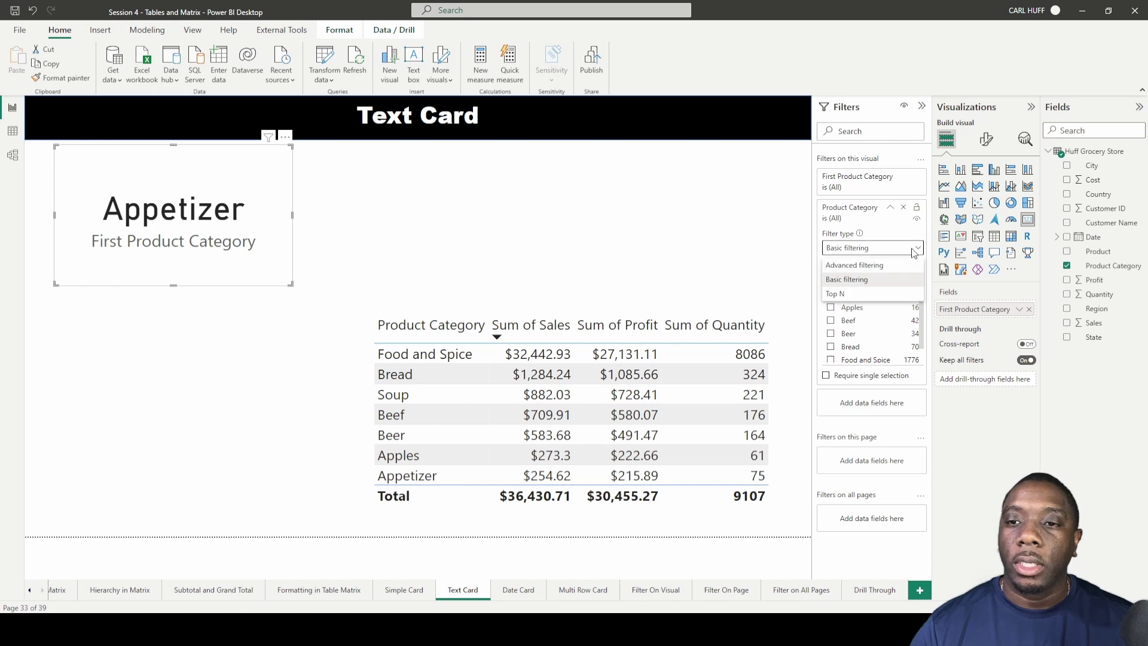
click(837, 294)
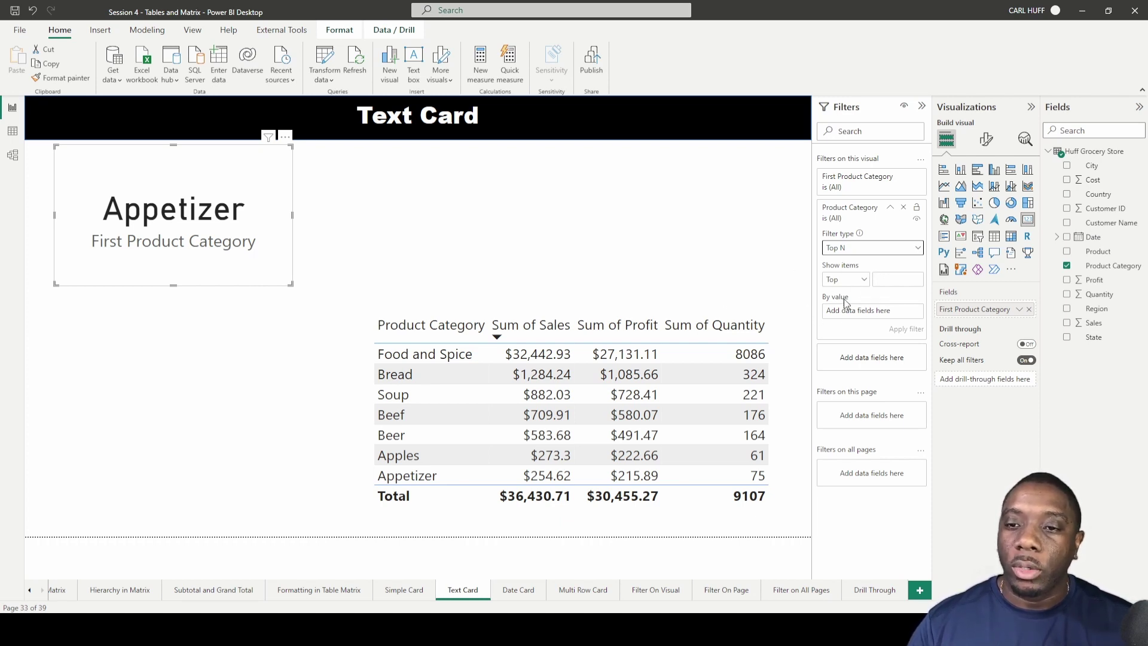
drag(1099, 323, 873, 310)
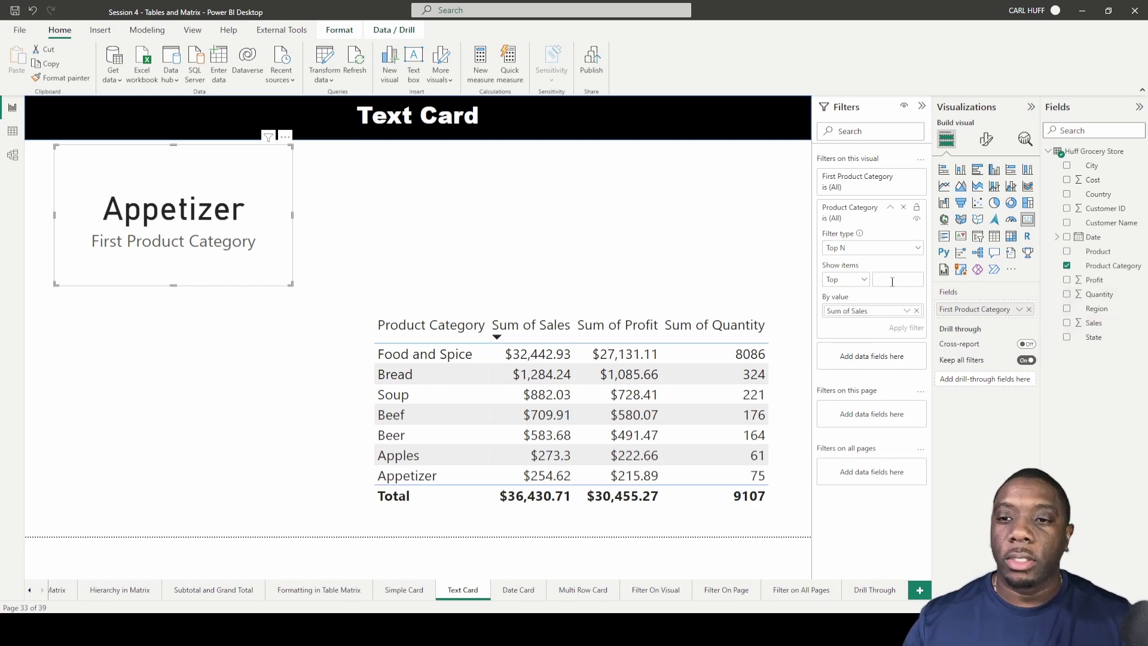
click(892, 282)
text(1)
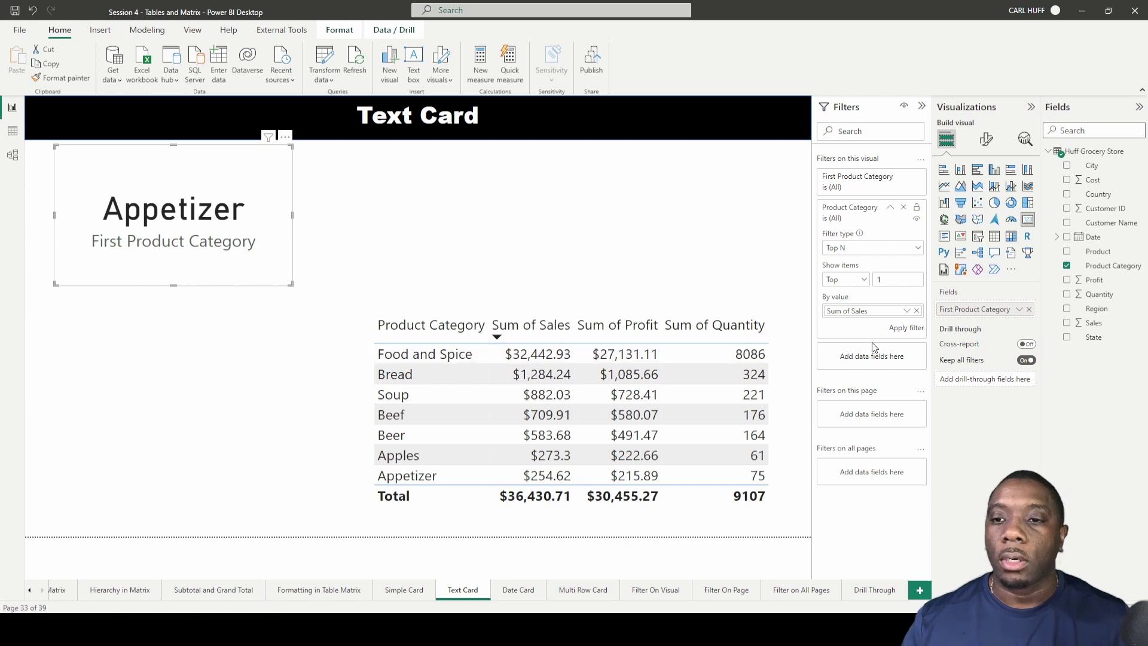
click(902, 329)
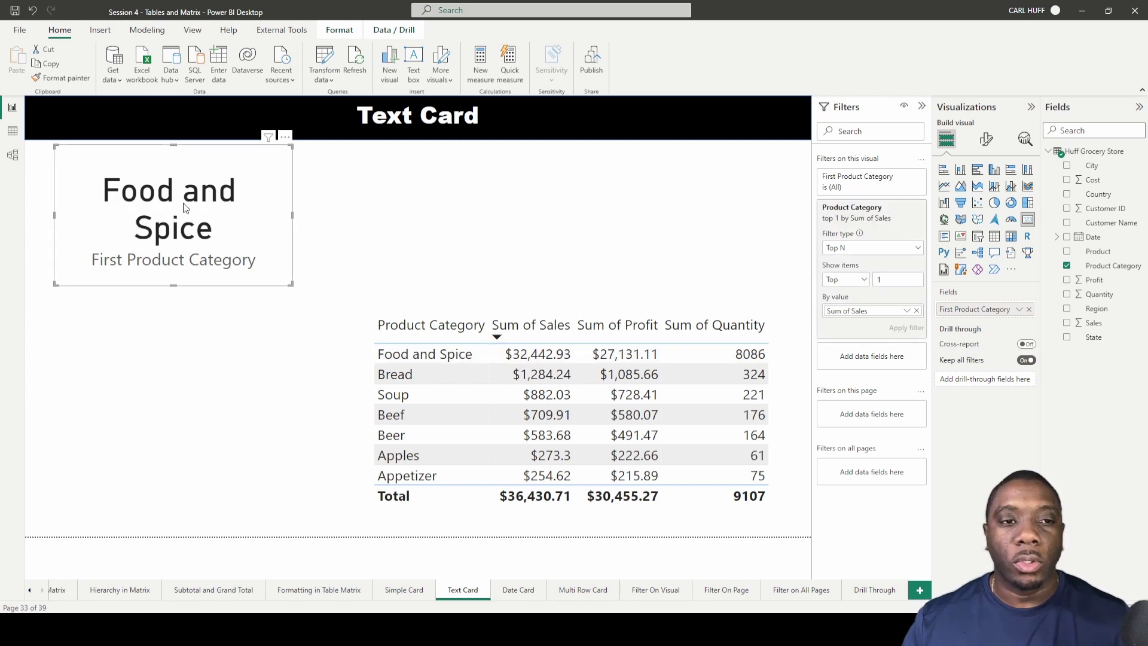
drag(291, 213, 326, 217)
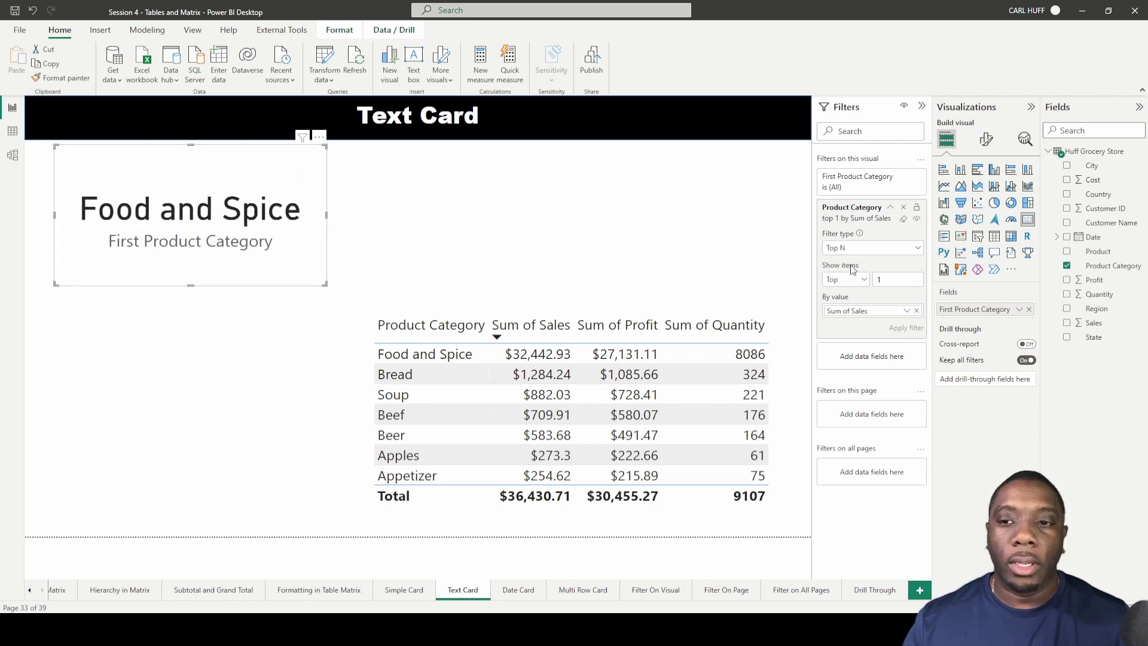
- Rename the card's field to 'Number 1 Ranking' for this visual and move the card left
click(1019, 309)
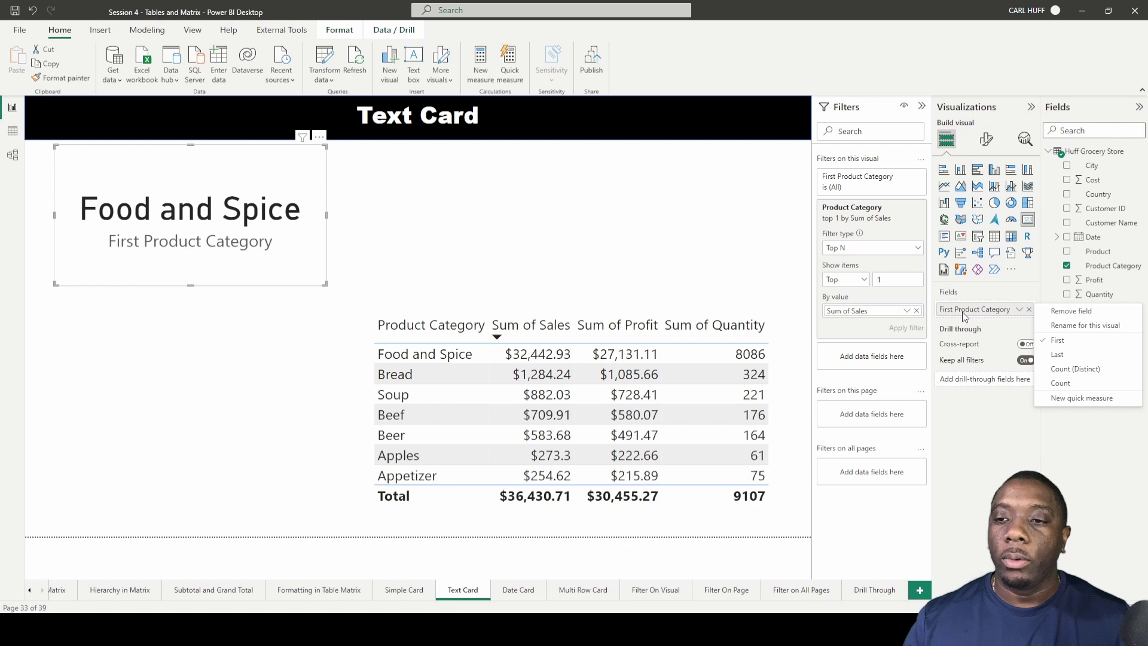
click(1068, 325)
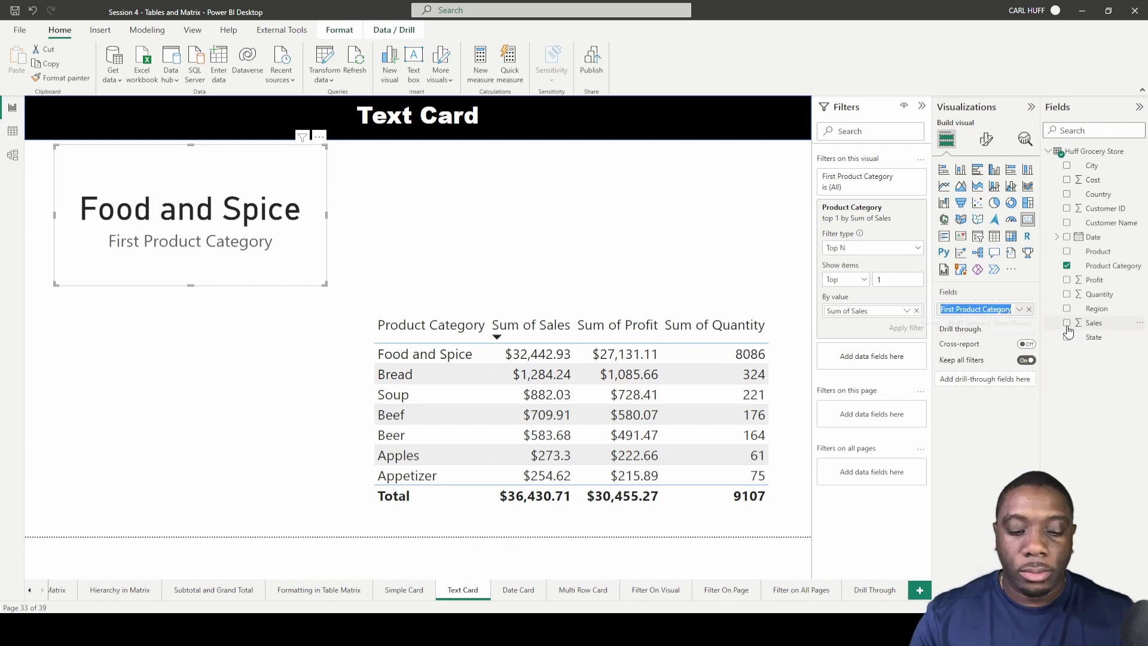
text(Numb)
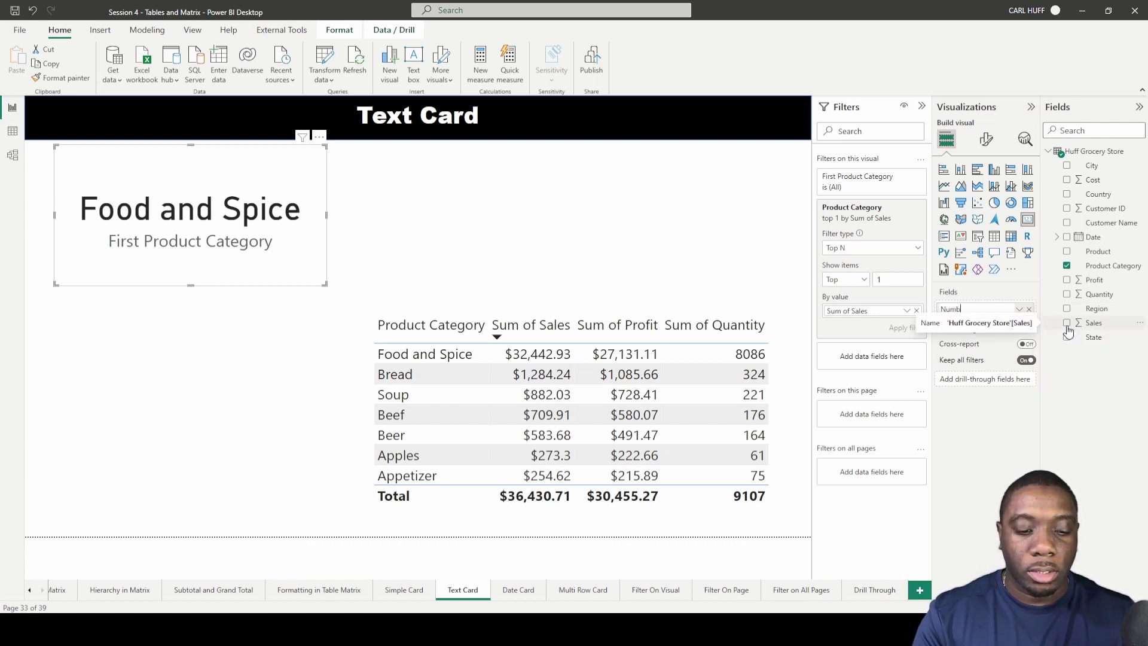
text(er 1 Ranking)
key(Return)
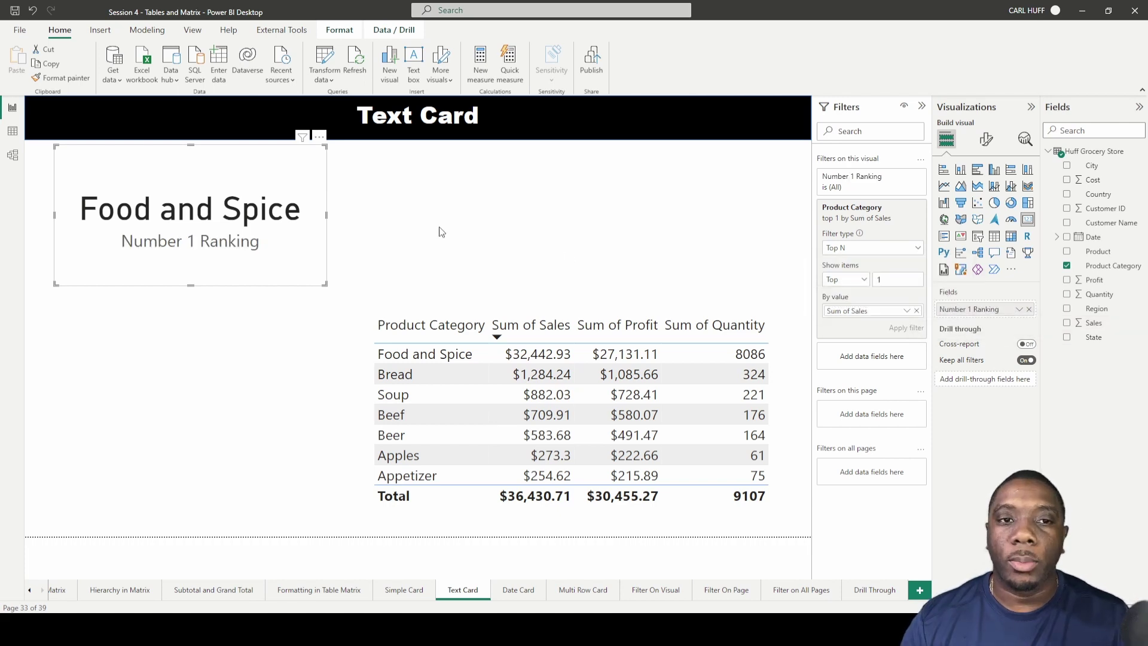
drag(328, 222, 299, 220)
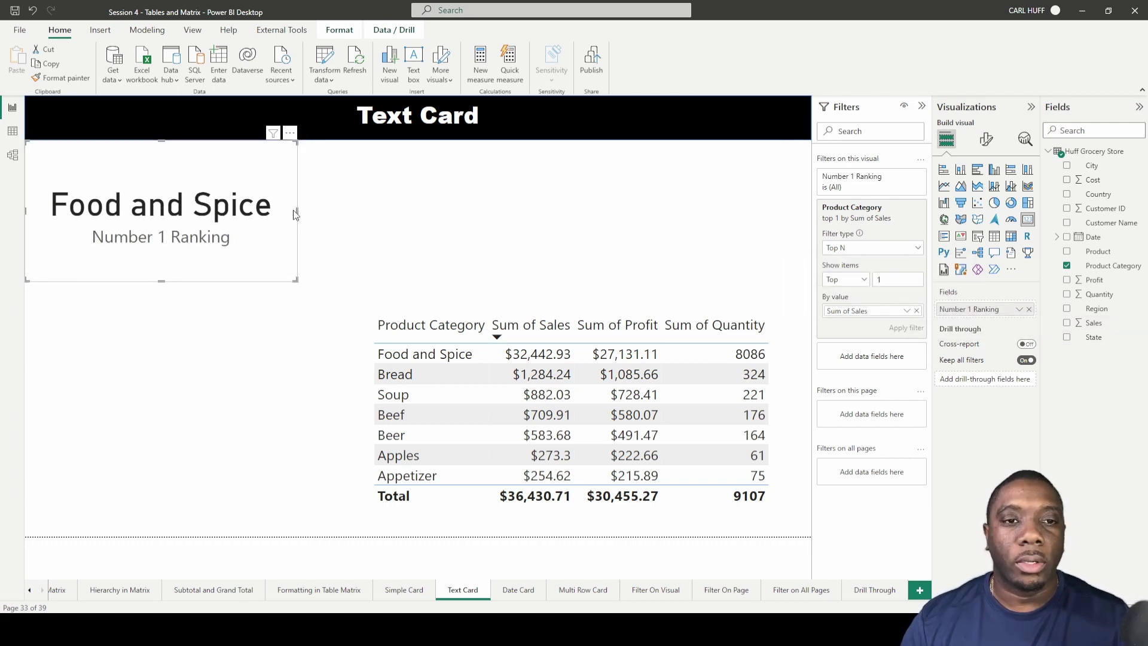
click(442, 242)
- Place a second card above the table beside the first, showing Product Category (Appetizer)
click(1028, 219)
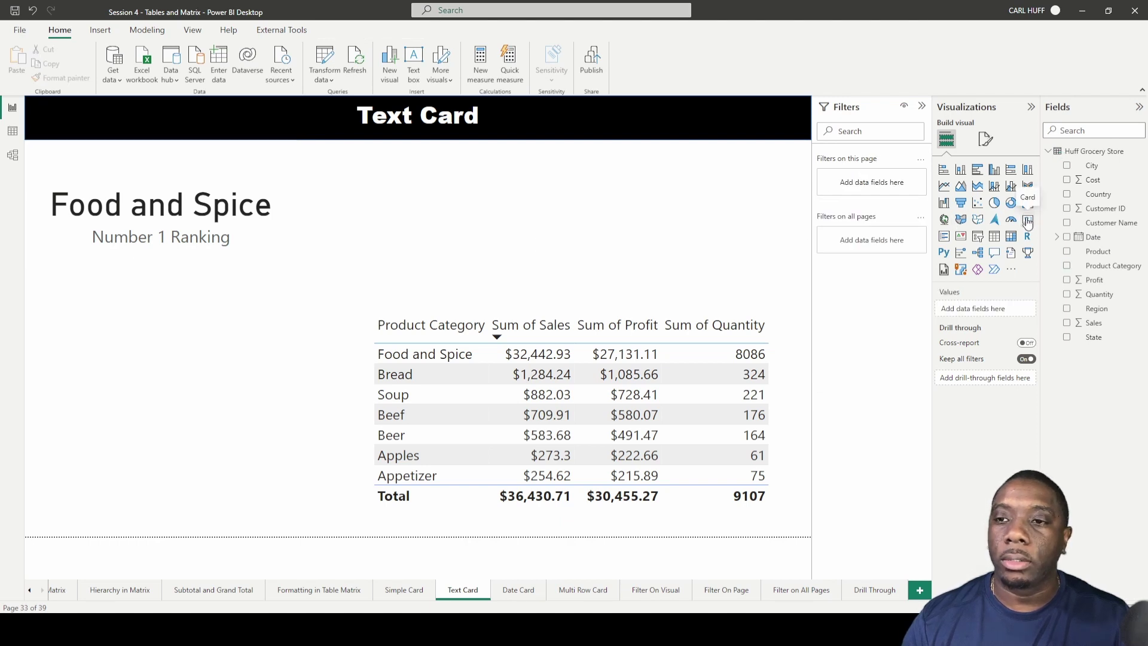
drag(194, 382, 468, 213)
drag(434, 348, 436, 281)
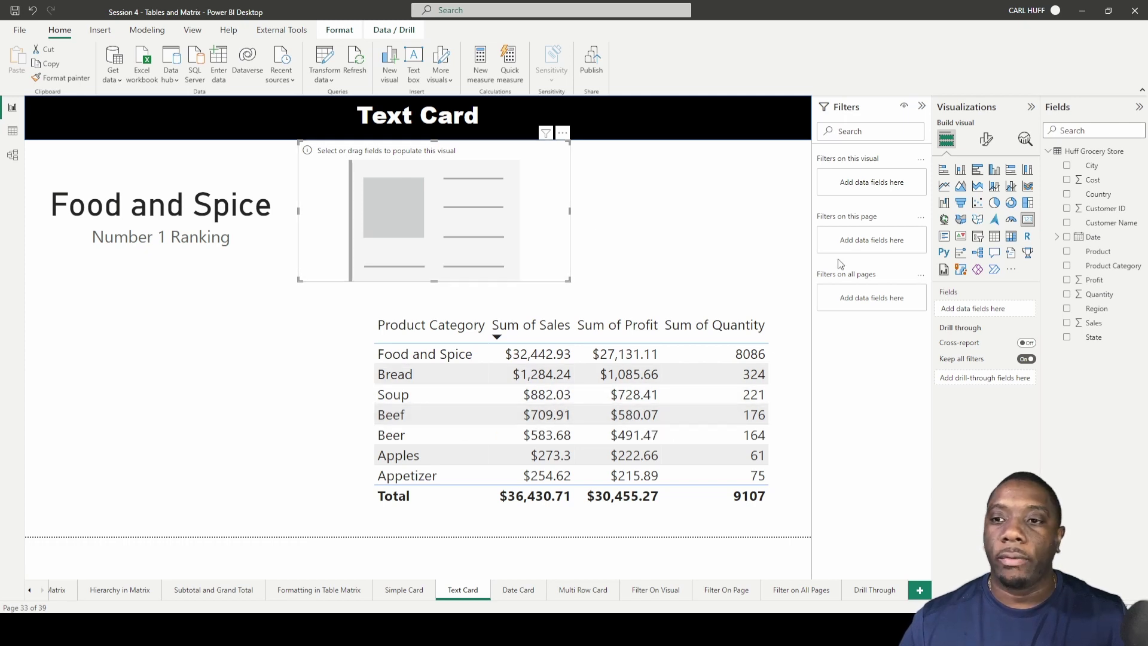
click(1066, 266)
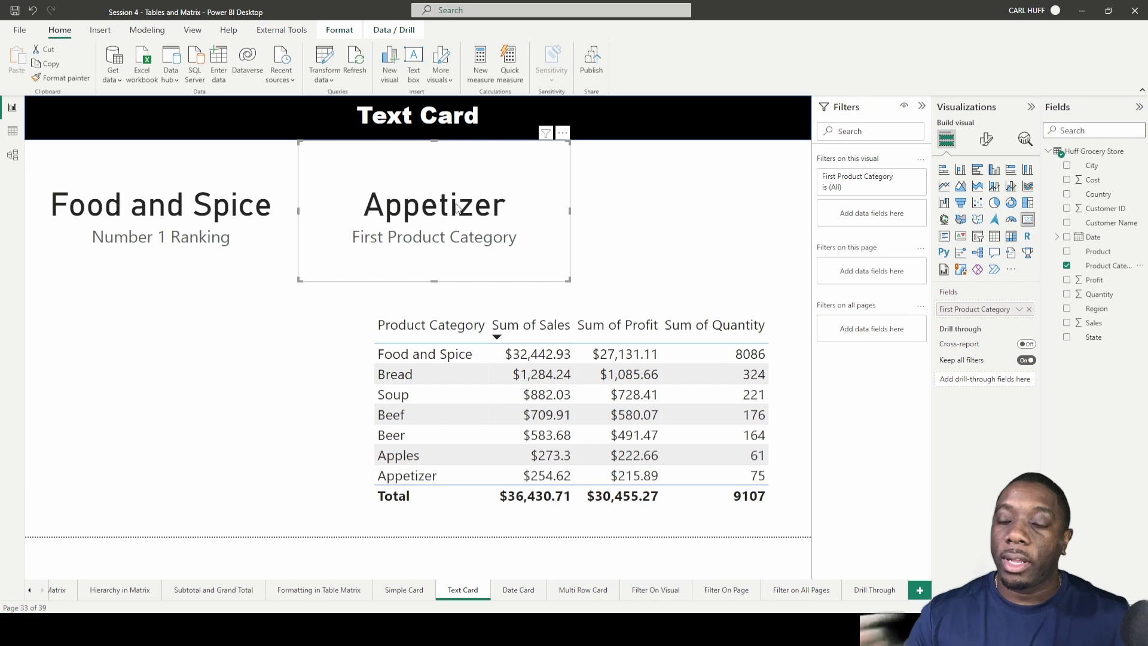
- Filter the second card to the Top 4 Product Categories by Sum of Profit so it shows Beef
drag(1104, 267, 894, 220)
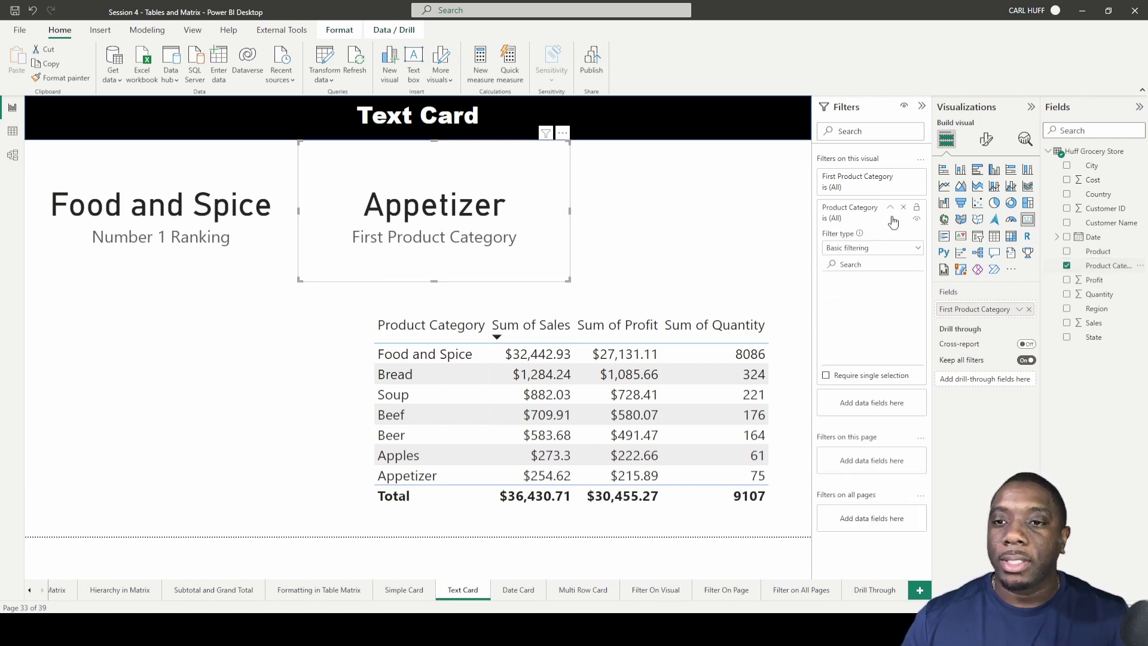
click(890, 248)
click(846, 297)
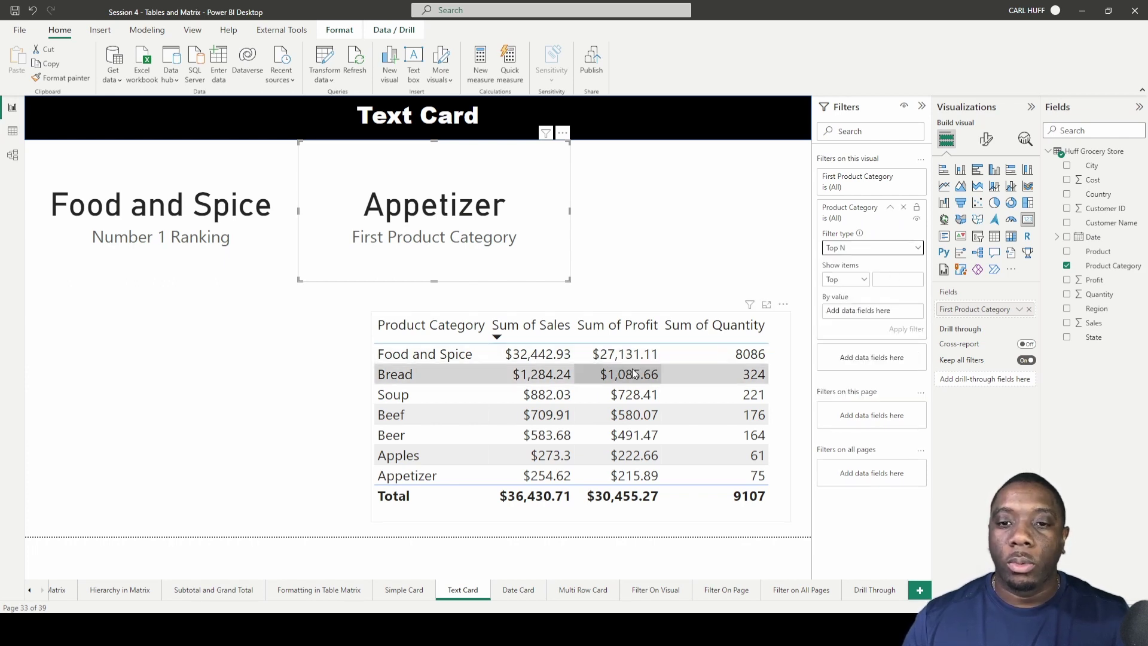
click(906, 282)
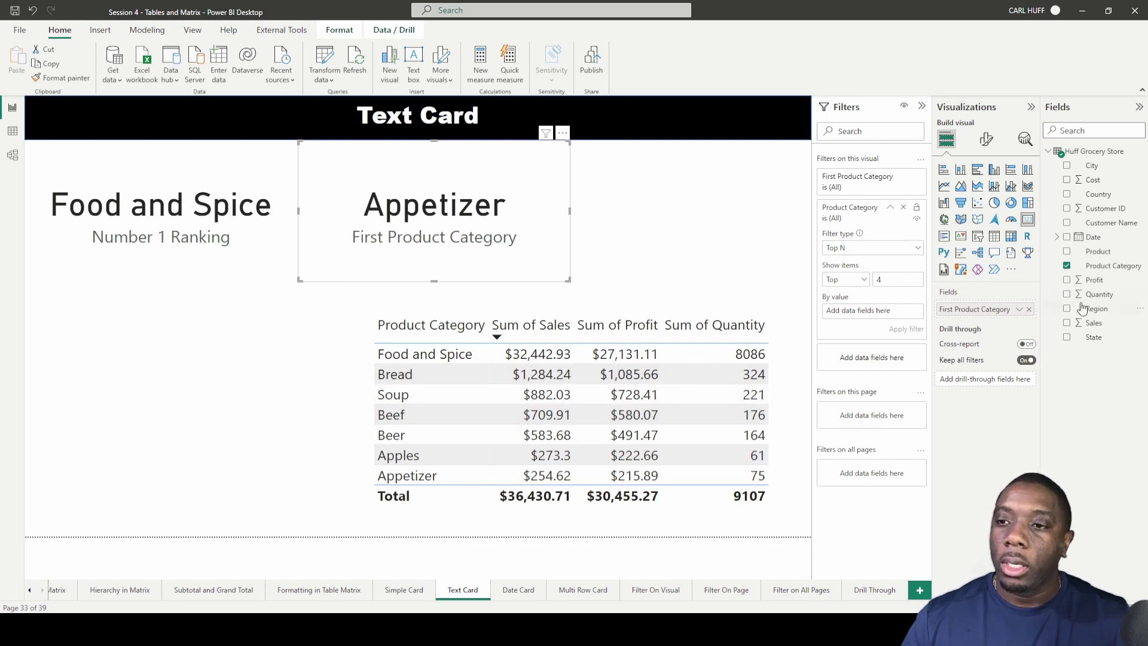
drag(1095, 284, 874, 310)
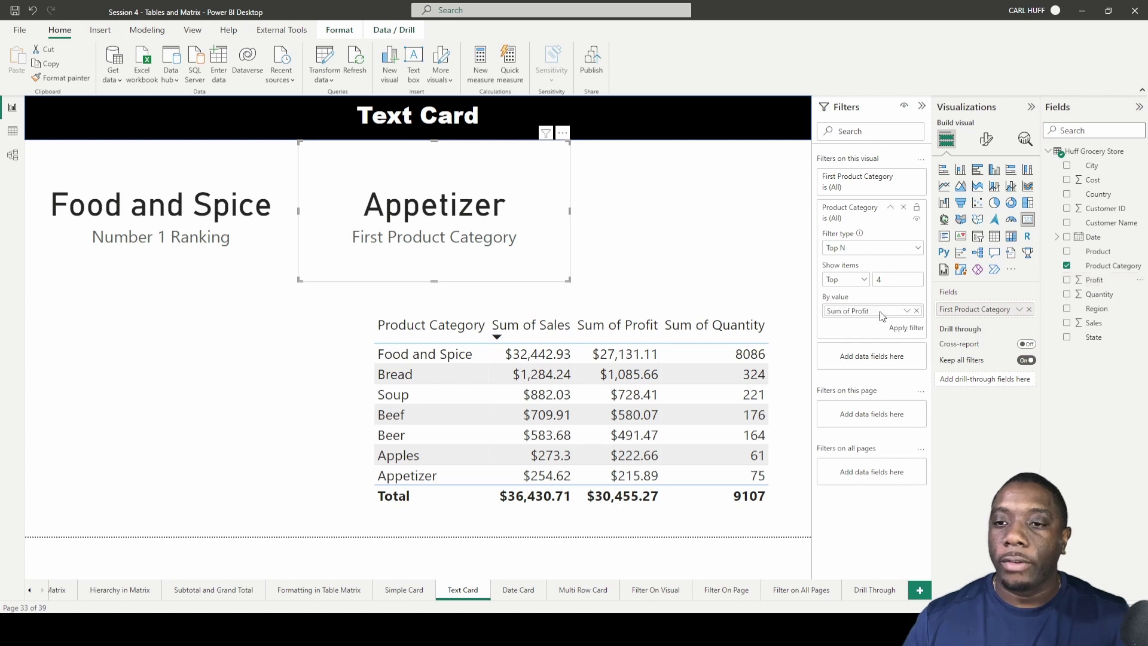
click(904, 331)
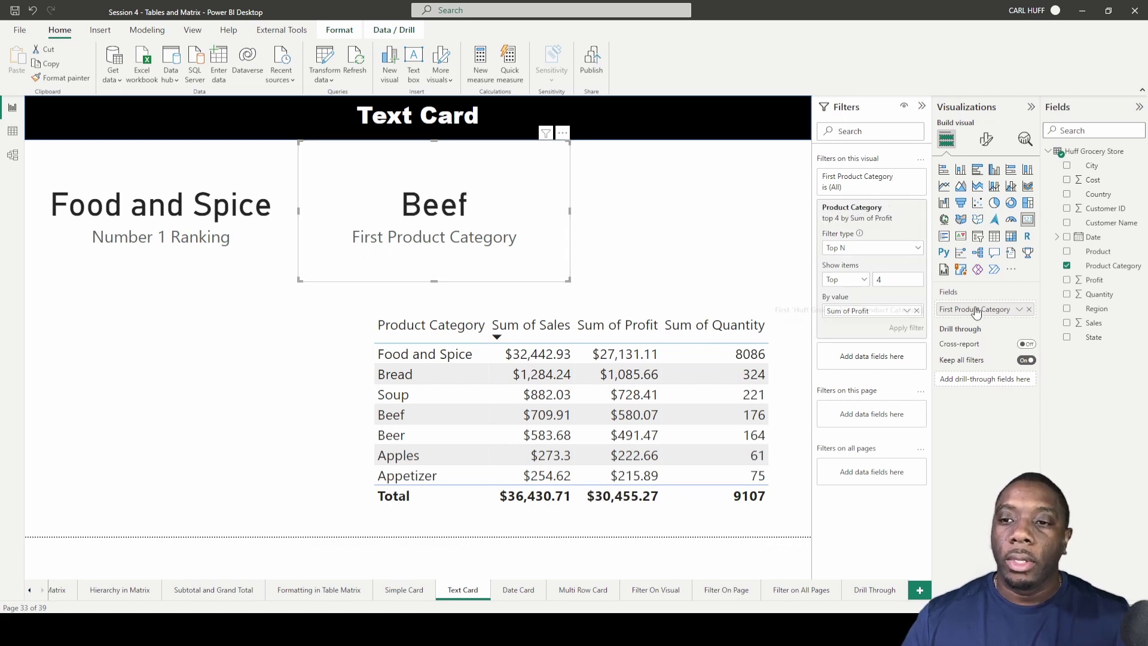
click(1020, 309)
click(1083, 327)
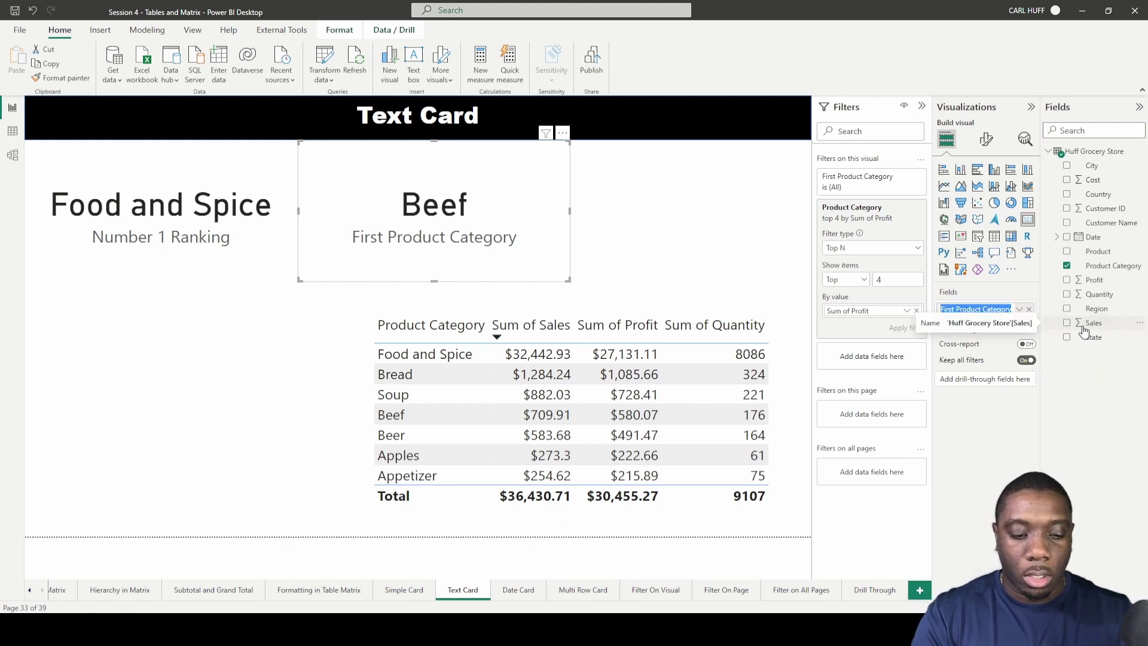
text(N)
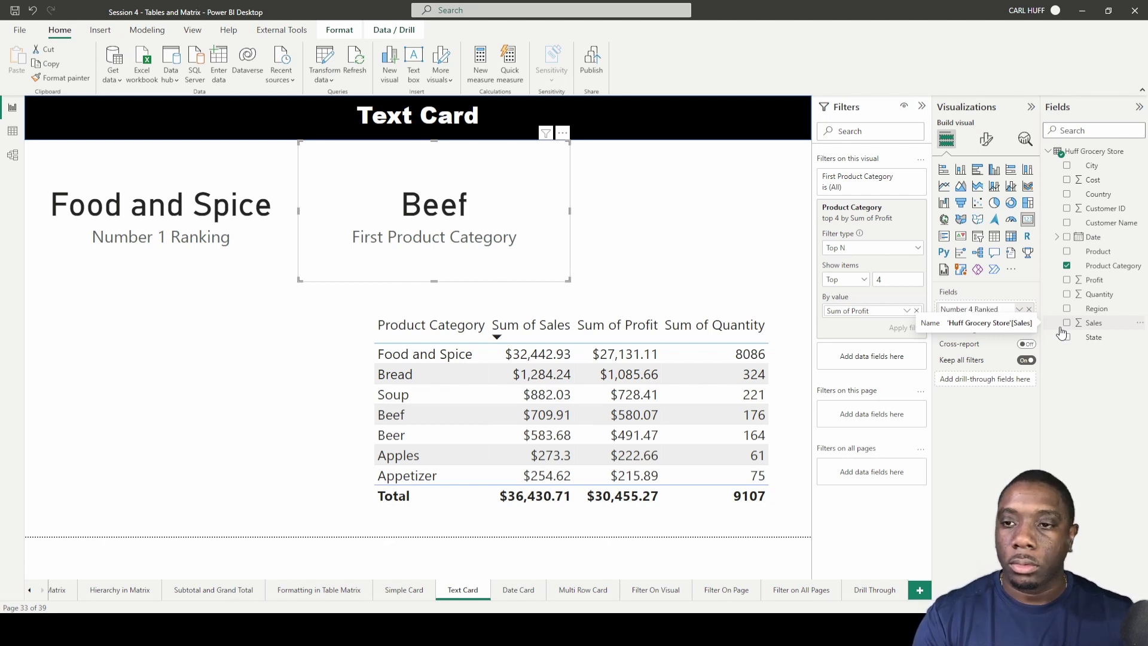
text(umber 4 Ranked)
key(Return)
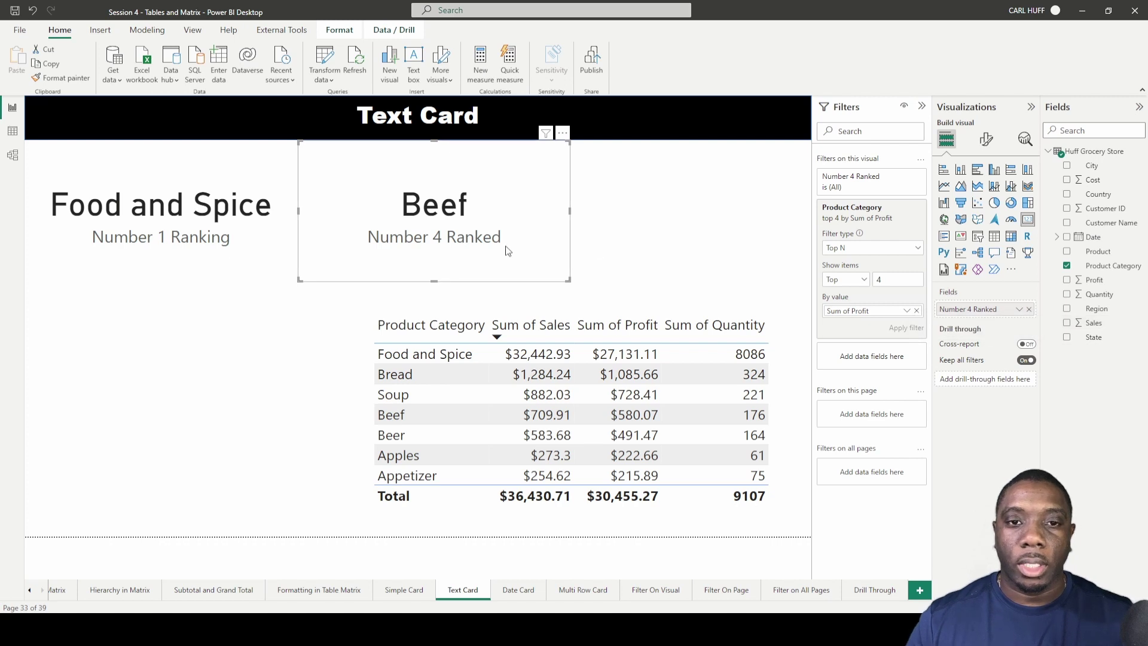
click(161, 245)
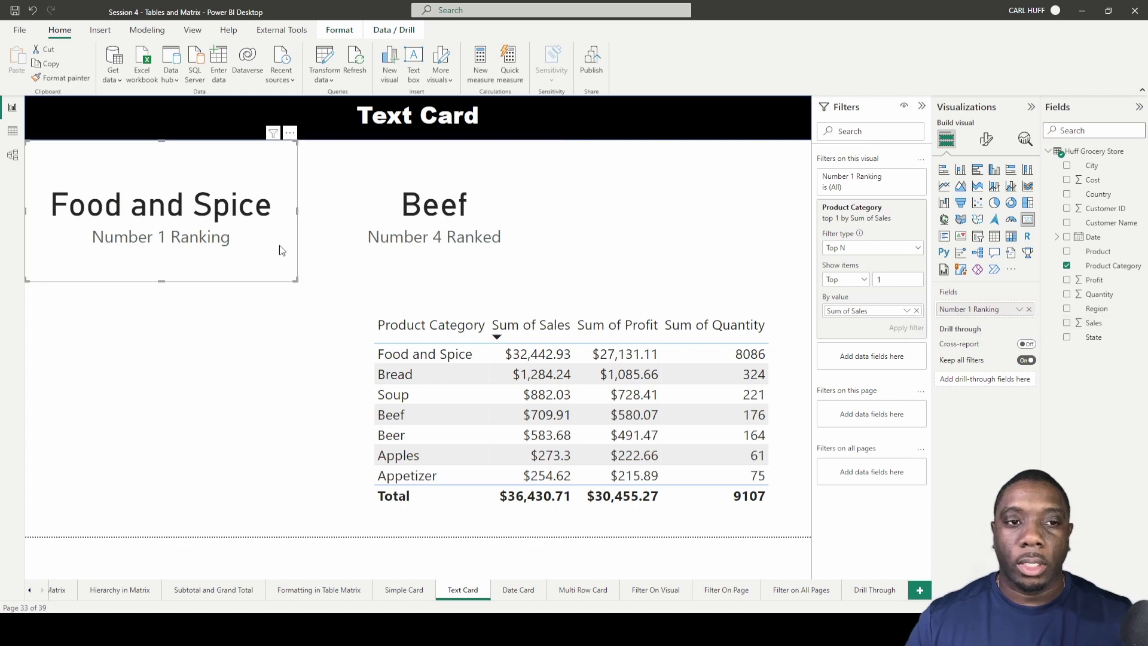
click(1020, 309)
click(1044, 328)
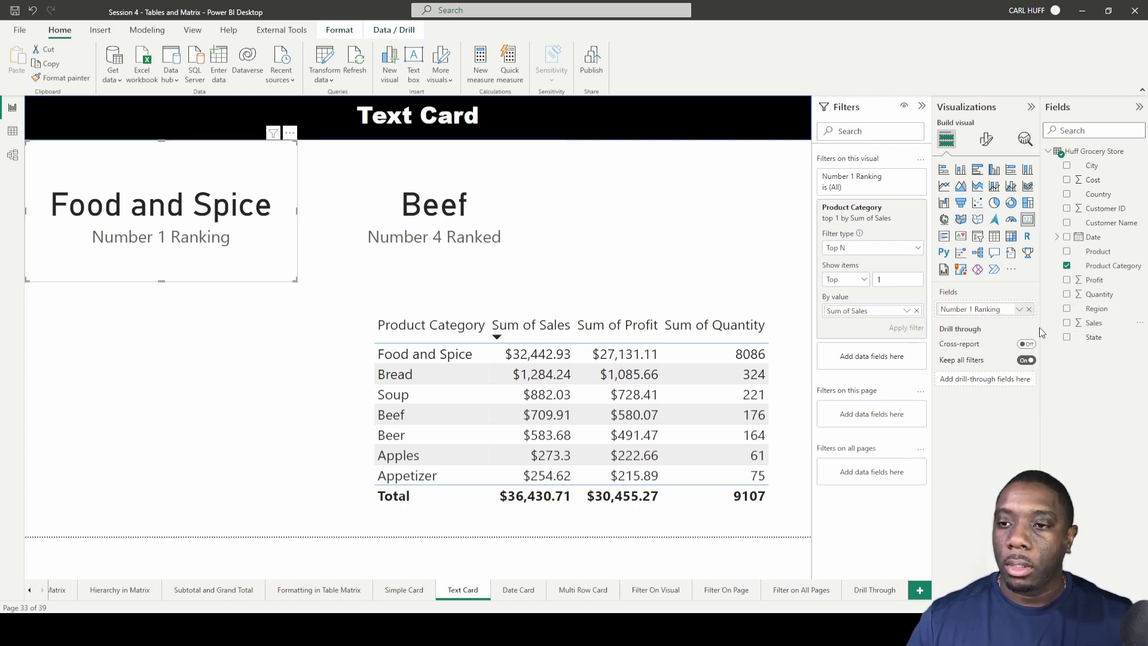
click(1006, 309)
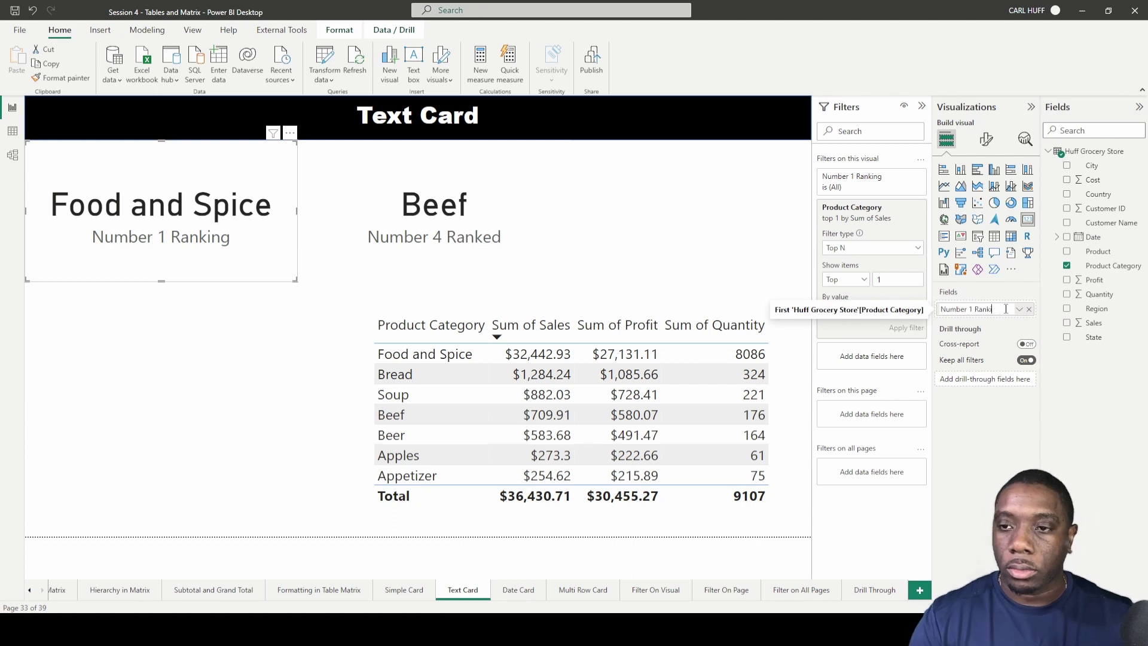
click(591, 232)
click(487, 224)
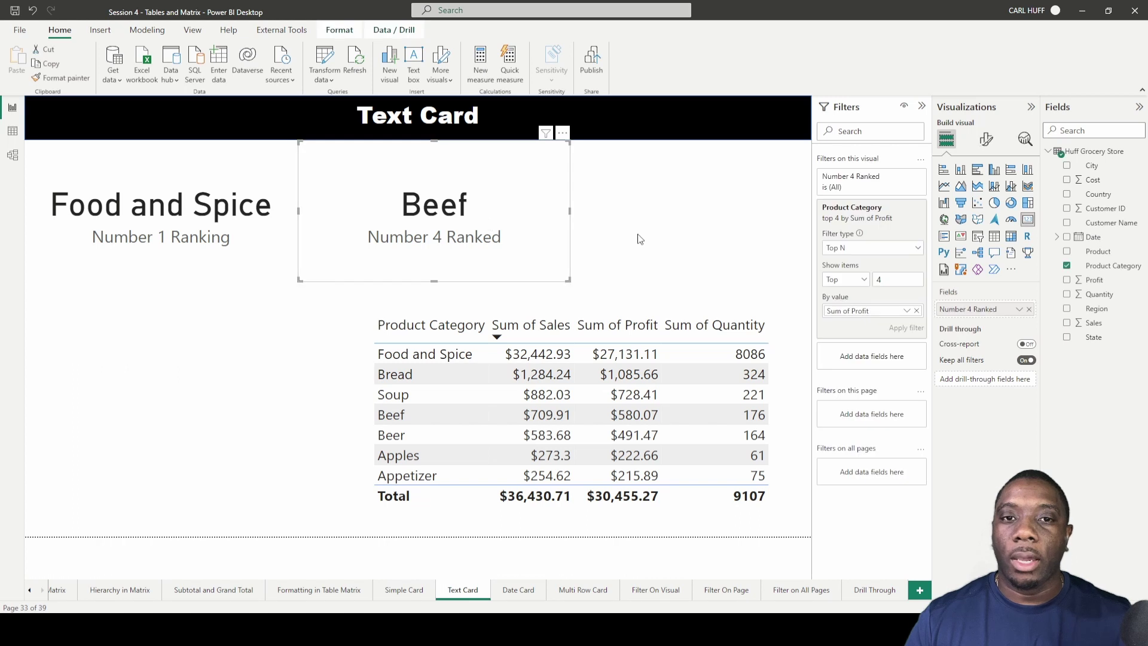
- Add a third card sized into the top-right slot beside the Beef card, showing Product Category
click(676, 239)
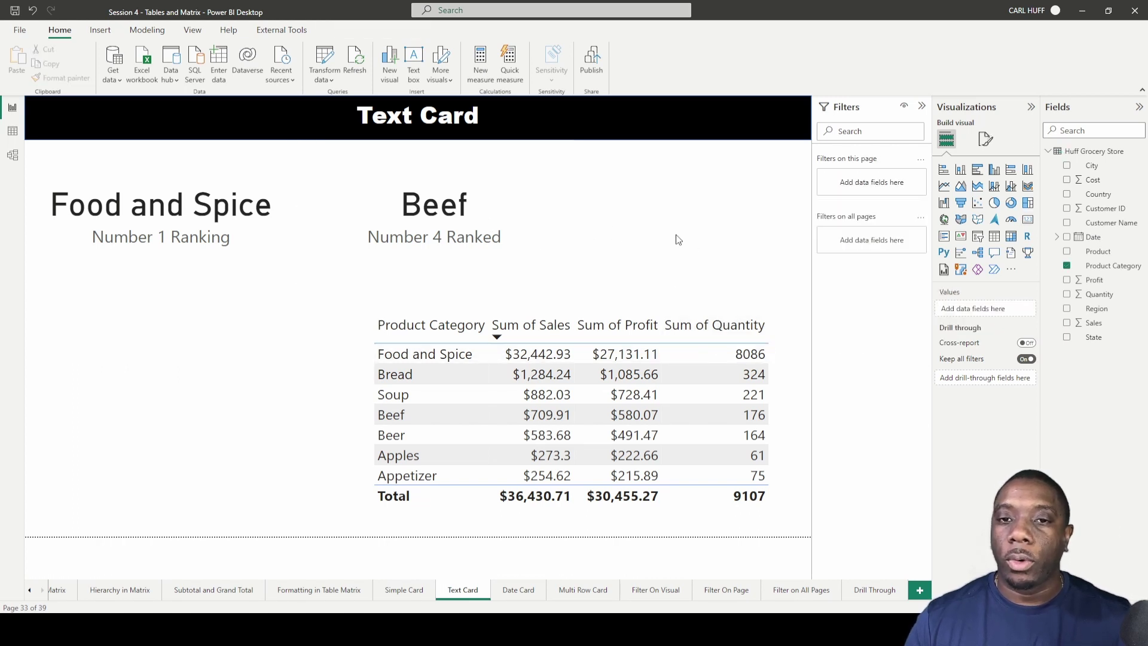
click(1027, 221)
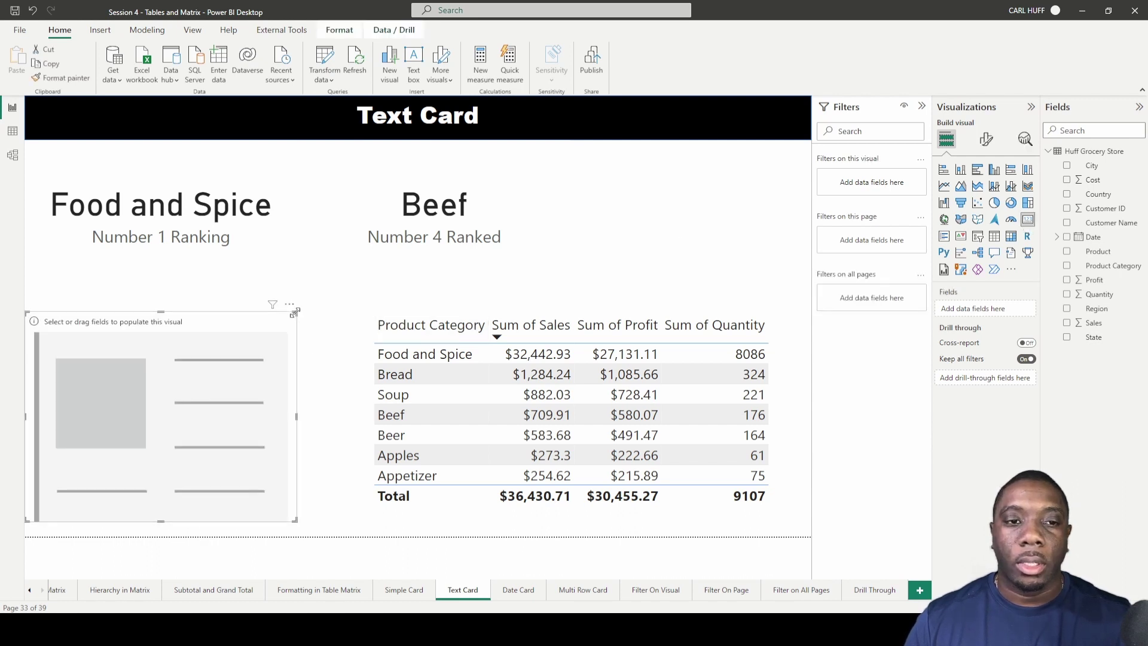
drag(295, 312, 280, 435)
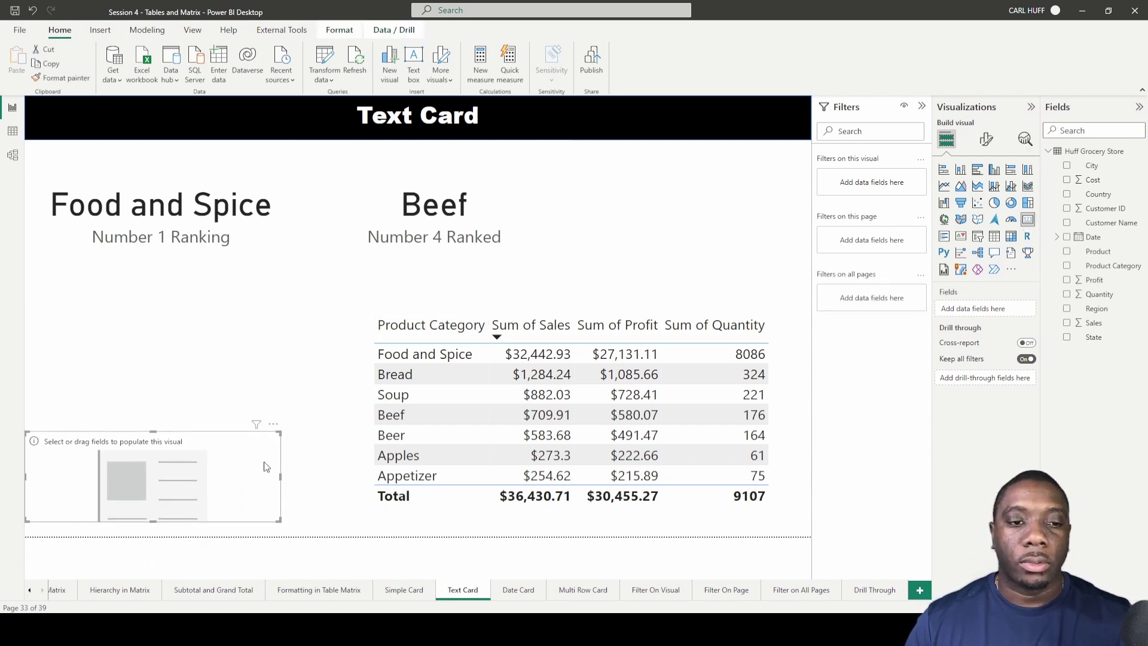
drag(280, 478, 220, 479)
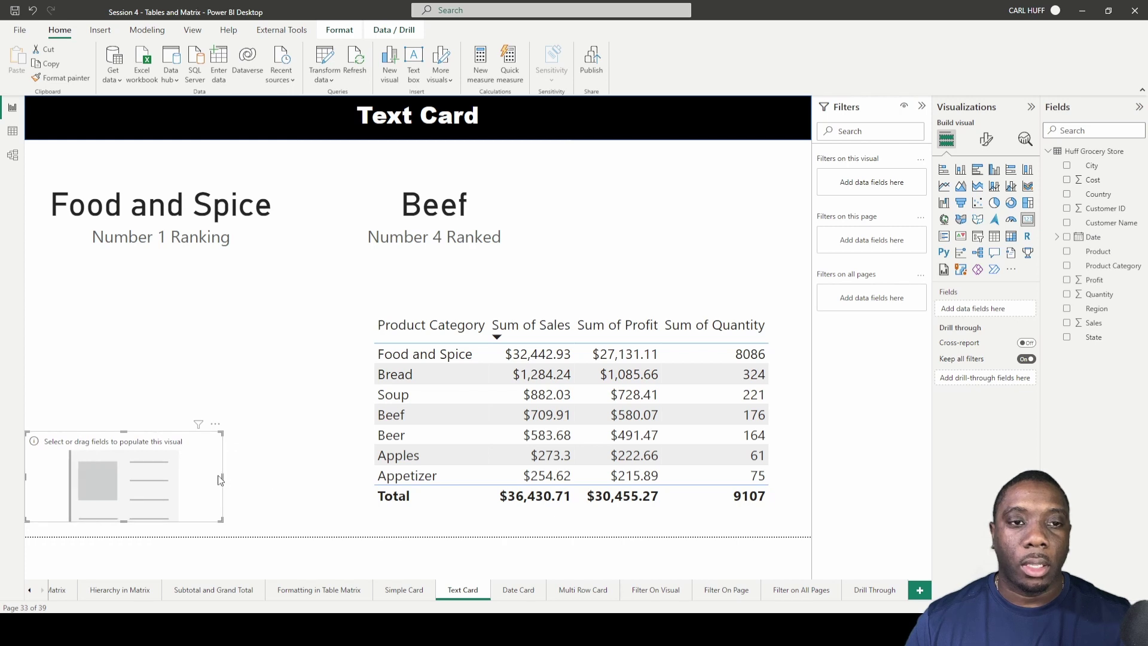
click(401, 228)
drag(404, 229, 399, 230)
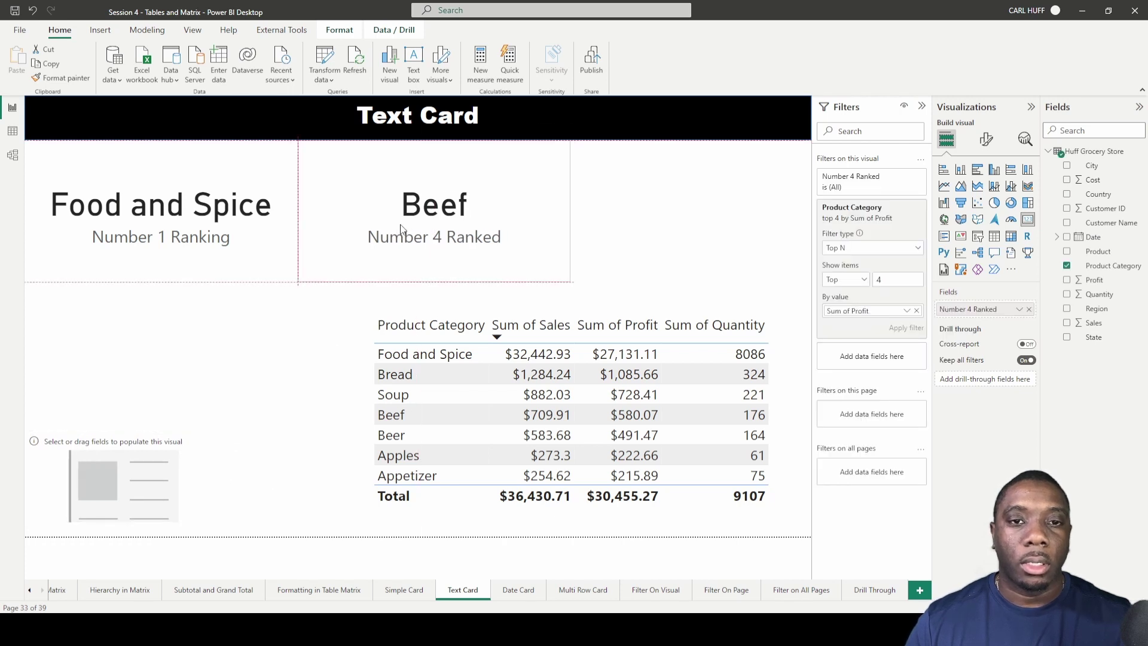
drag(161, 442, 728, 171)
drag(615, 230, 583, 282)
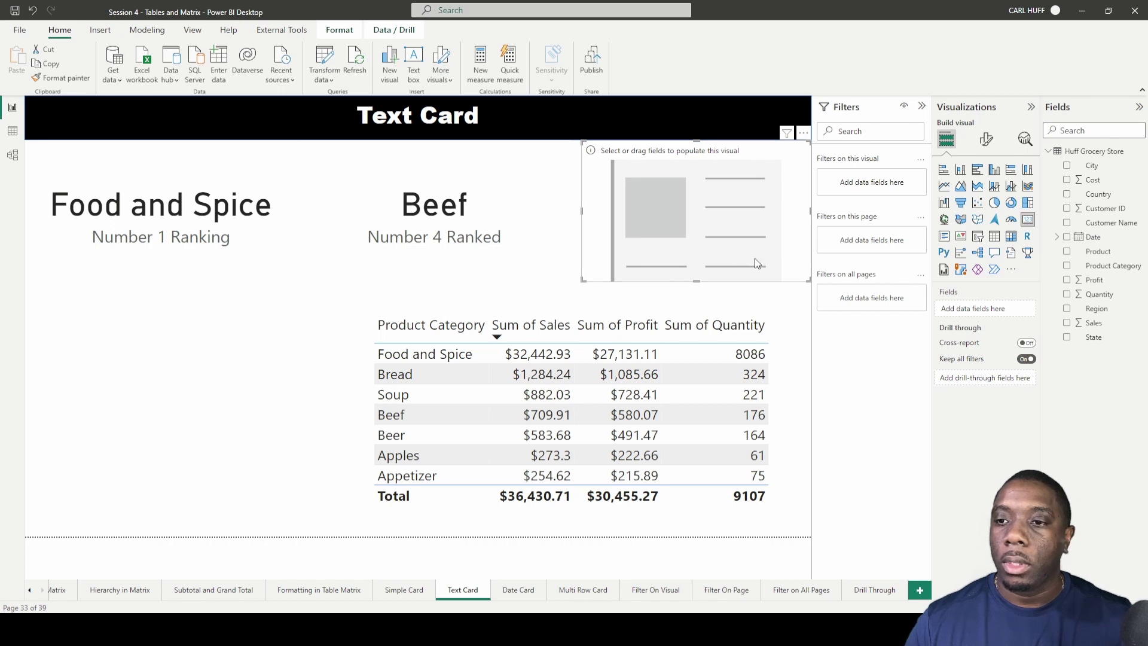
click(1067, 266)
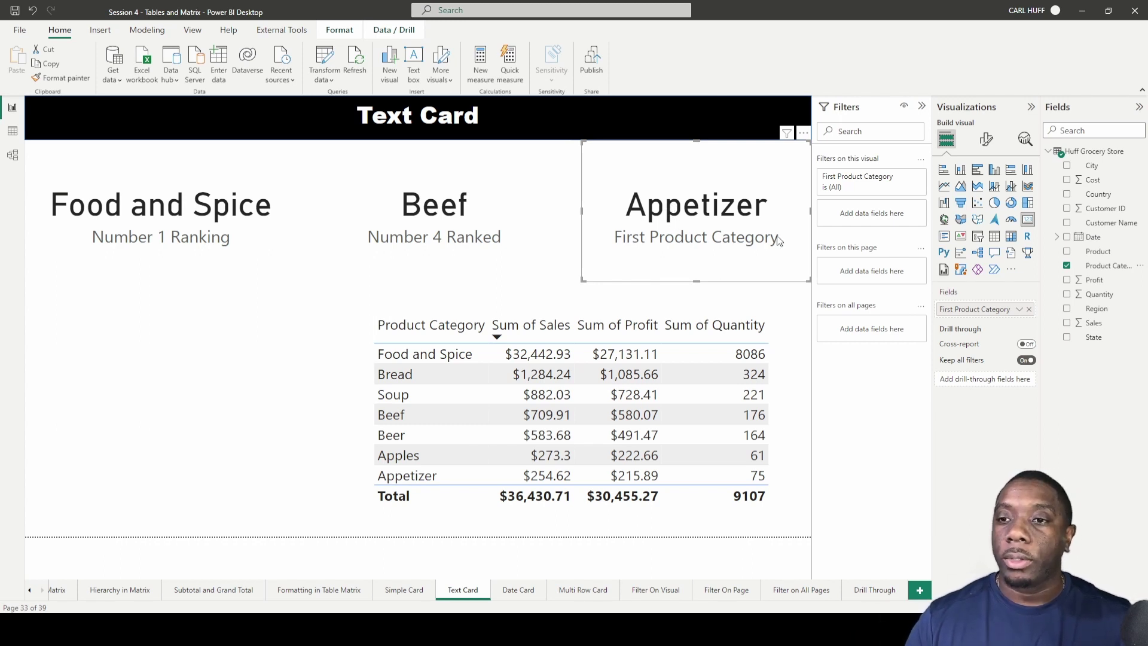
- Filter the third card to the Top 2 Product Categories by Sum of Quantity, showing Bread
drag(1106, 265, 897, 216)
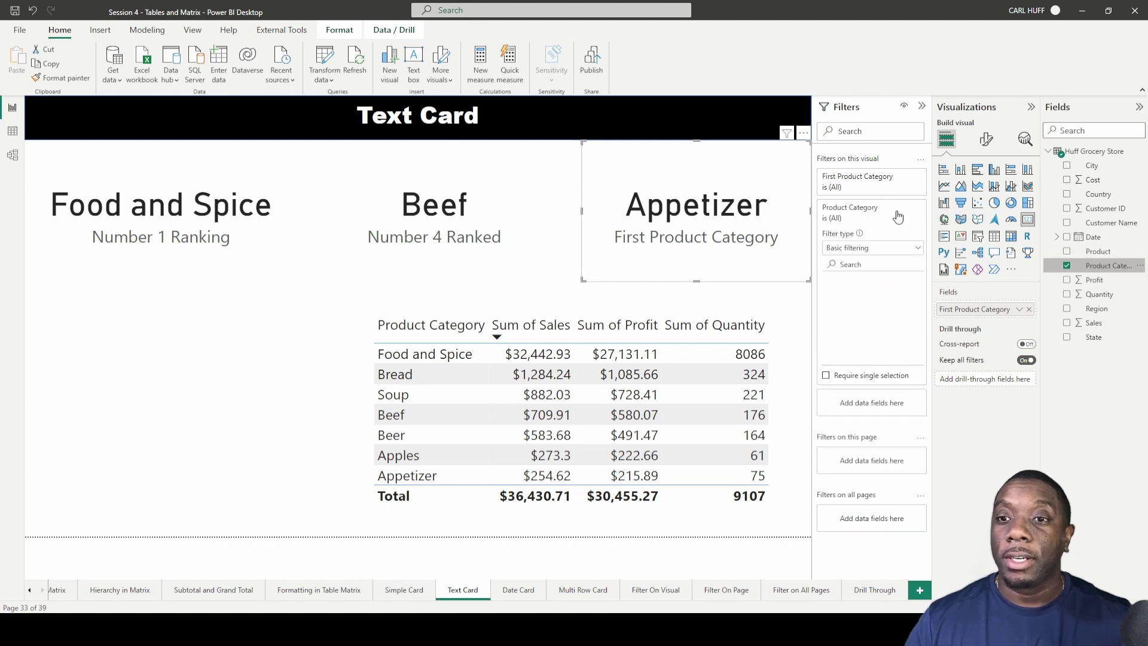
click(906, 252)
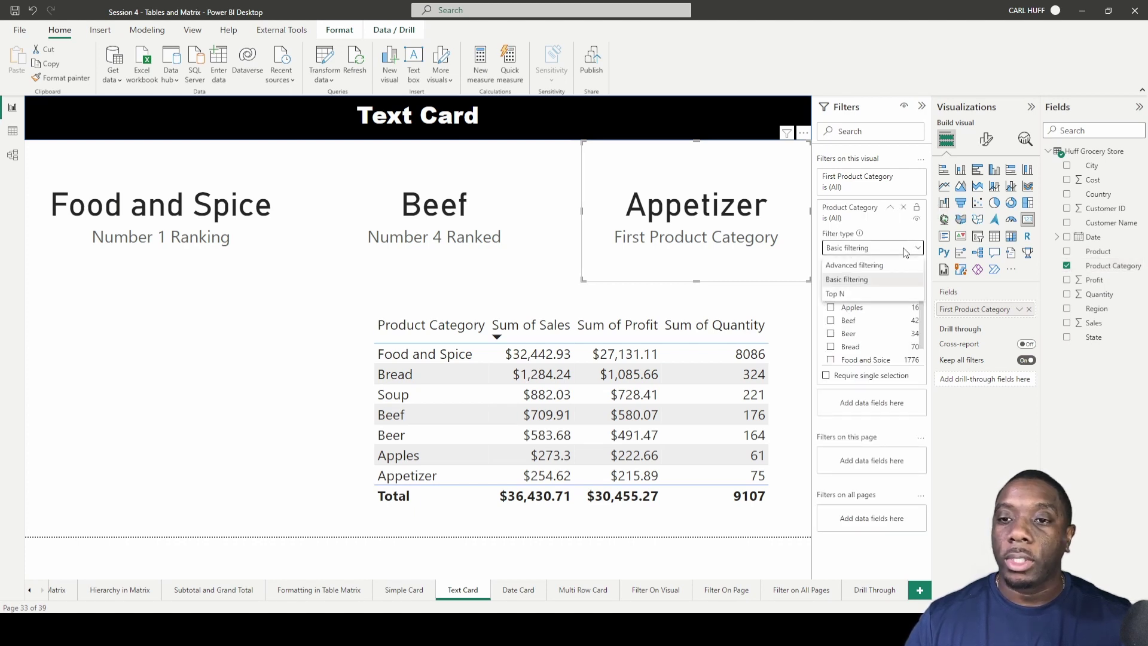
click(843, 294)
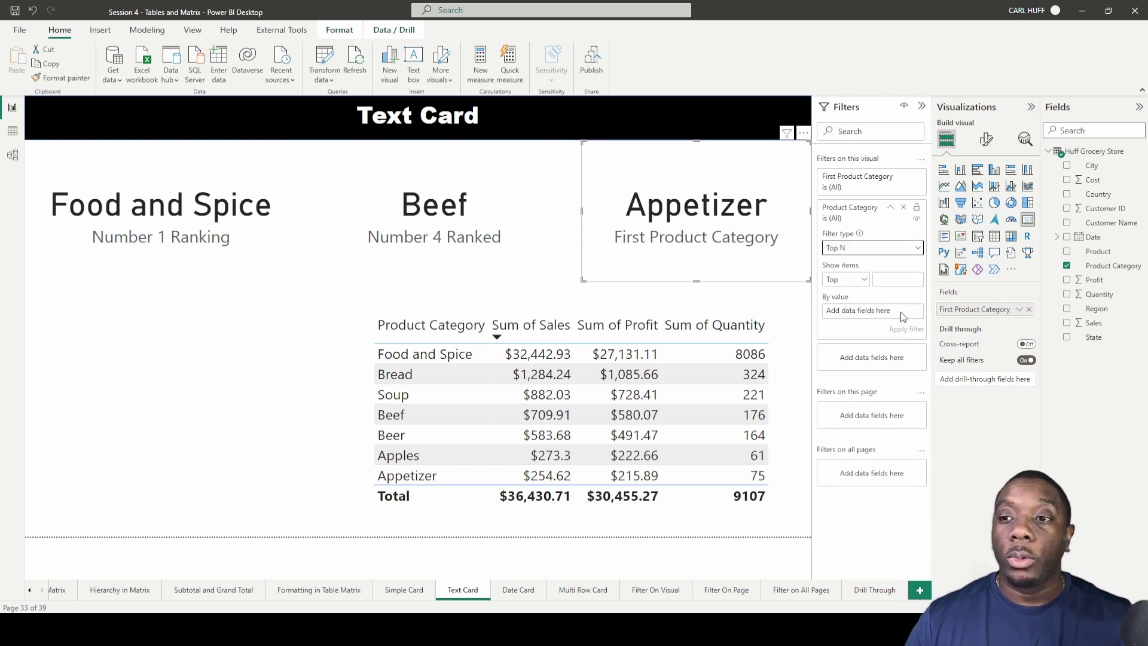
drag(1098, 294, 876, 311)
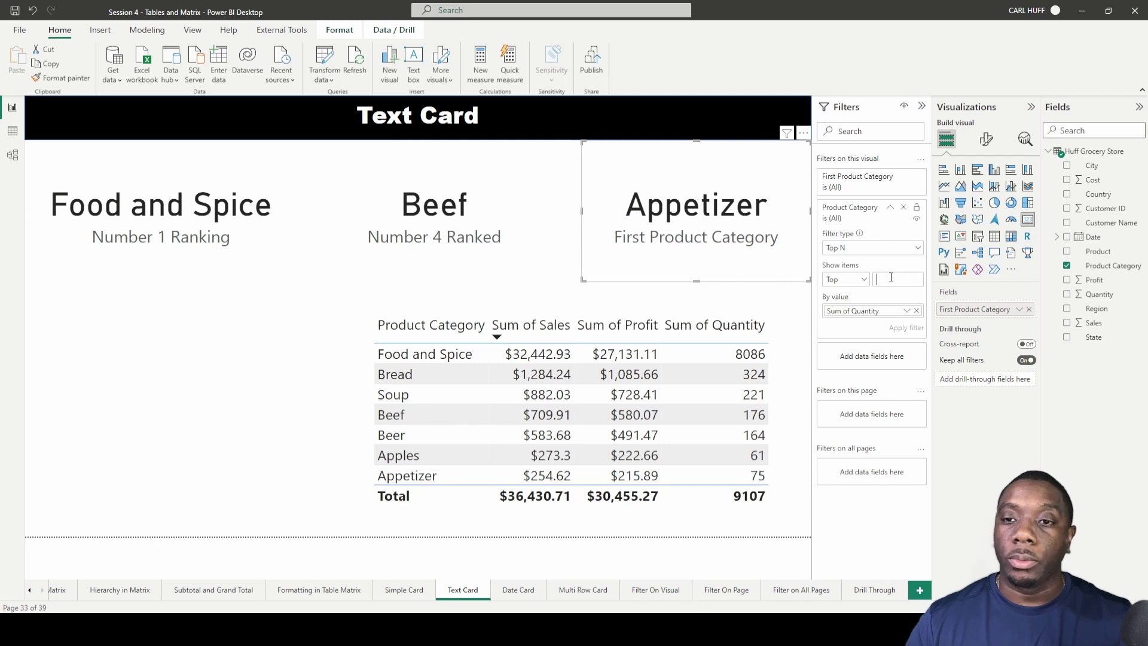
text(2)
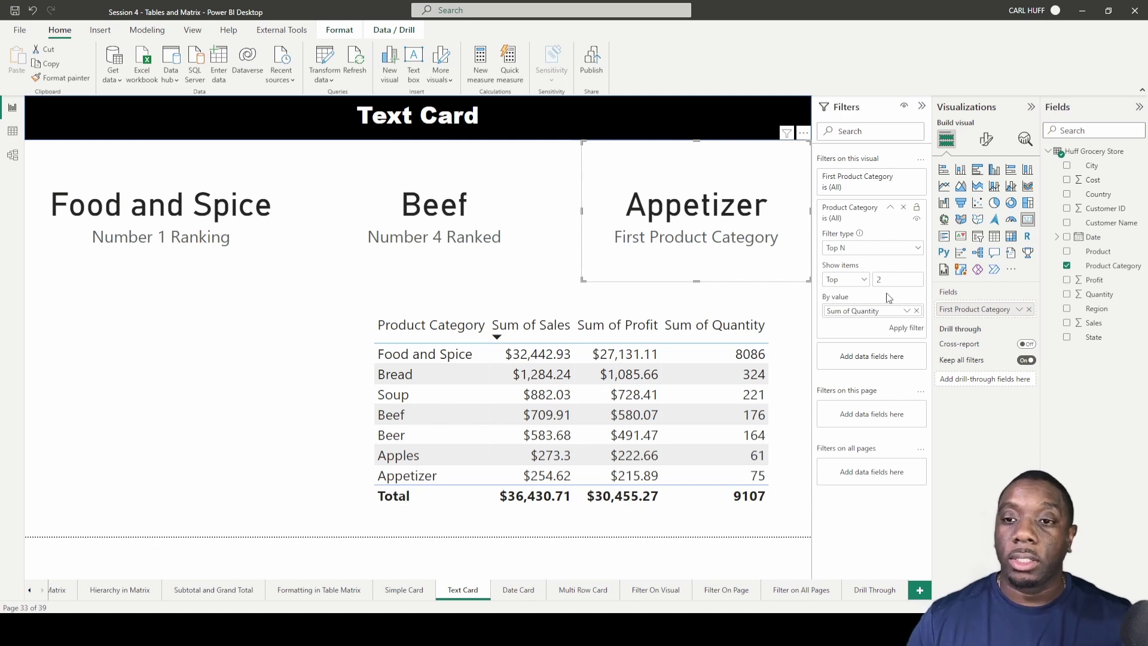
click(902, 329)
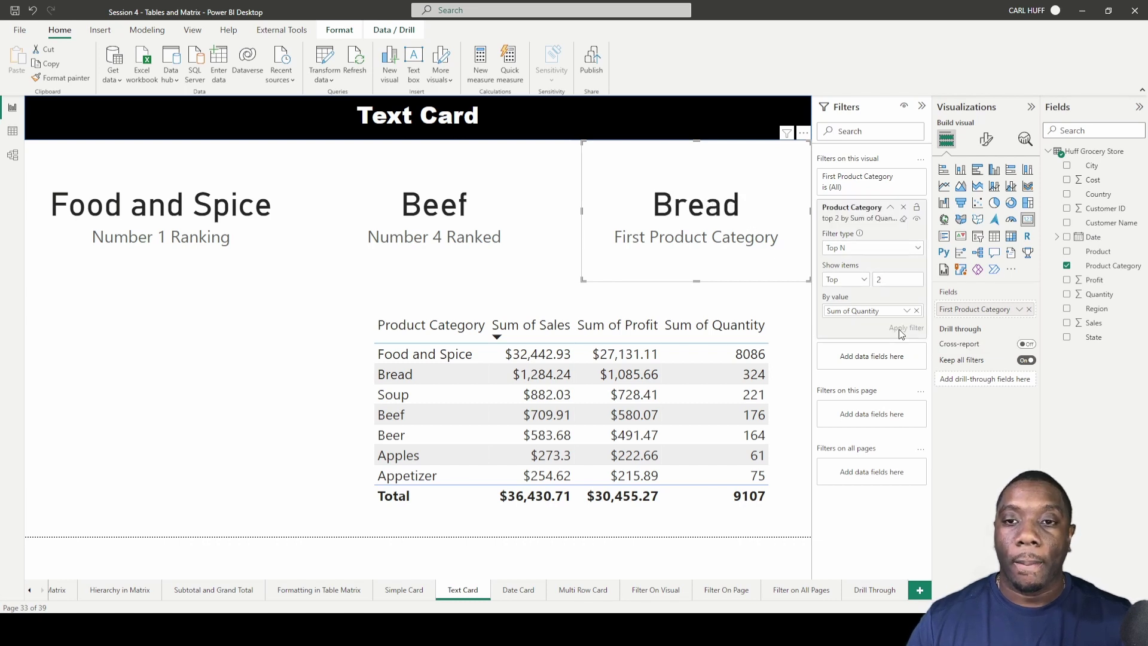
right_click(976, 314)
- Rename the third card's First Product Category field to 'Number 2 Ranked' for this visual
click(1059, 326)
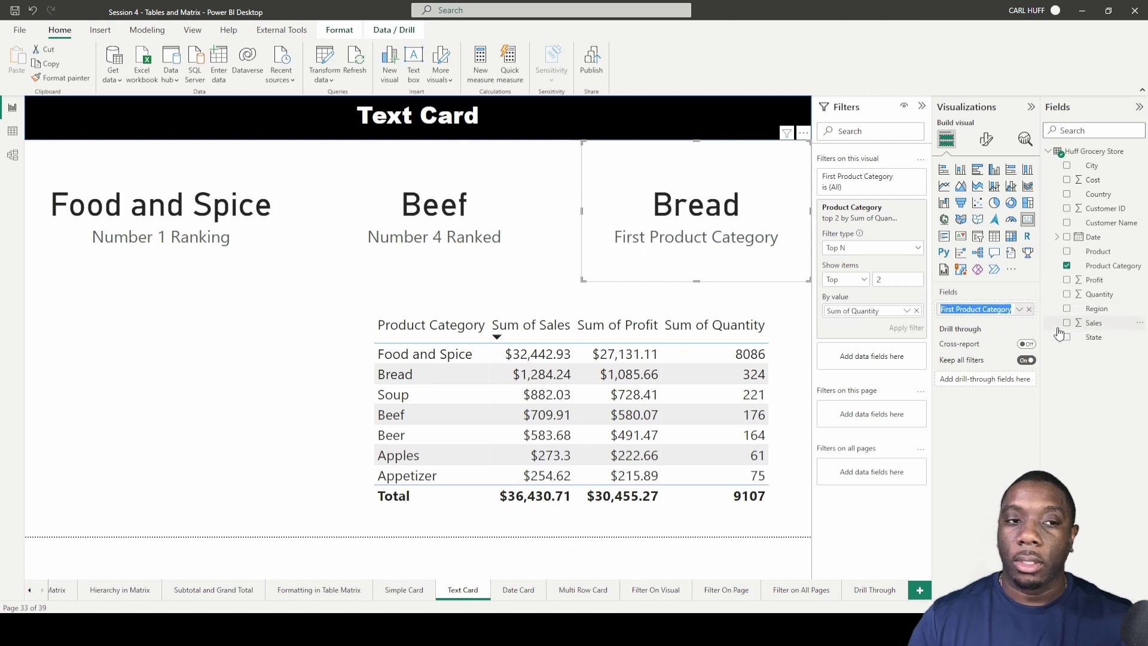
text(Number 2 Rank)
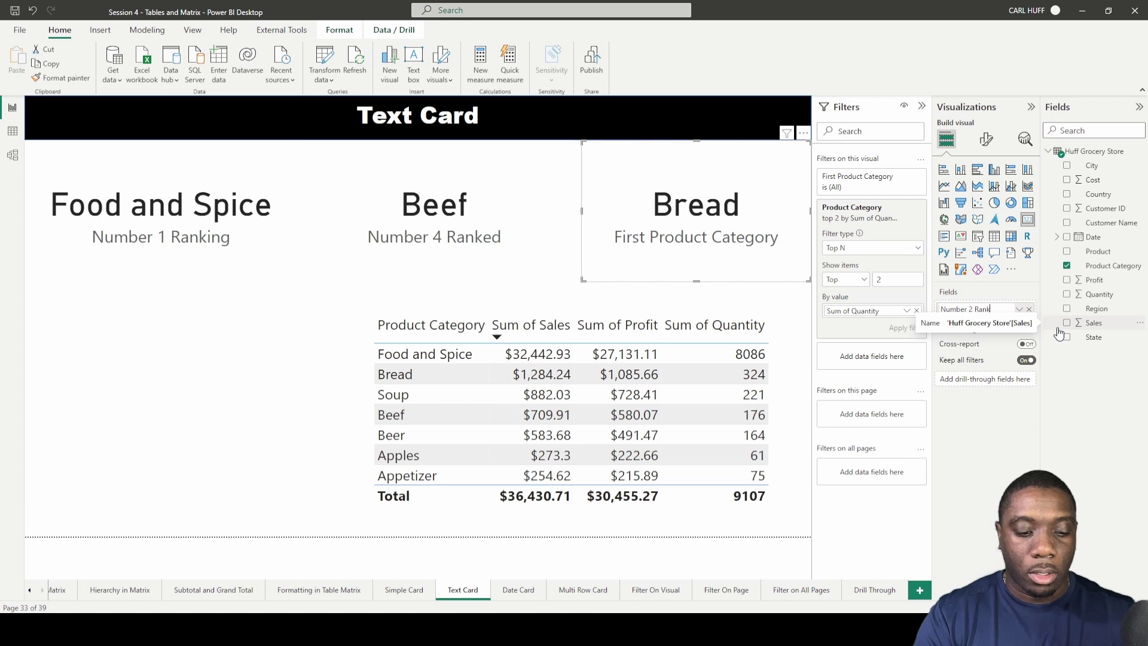
text(ed)
key(Return)
click(208, 353)
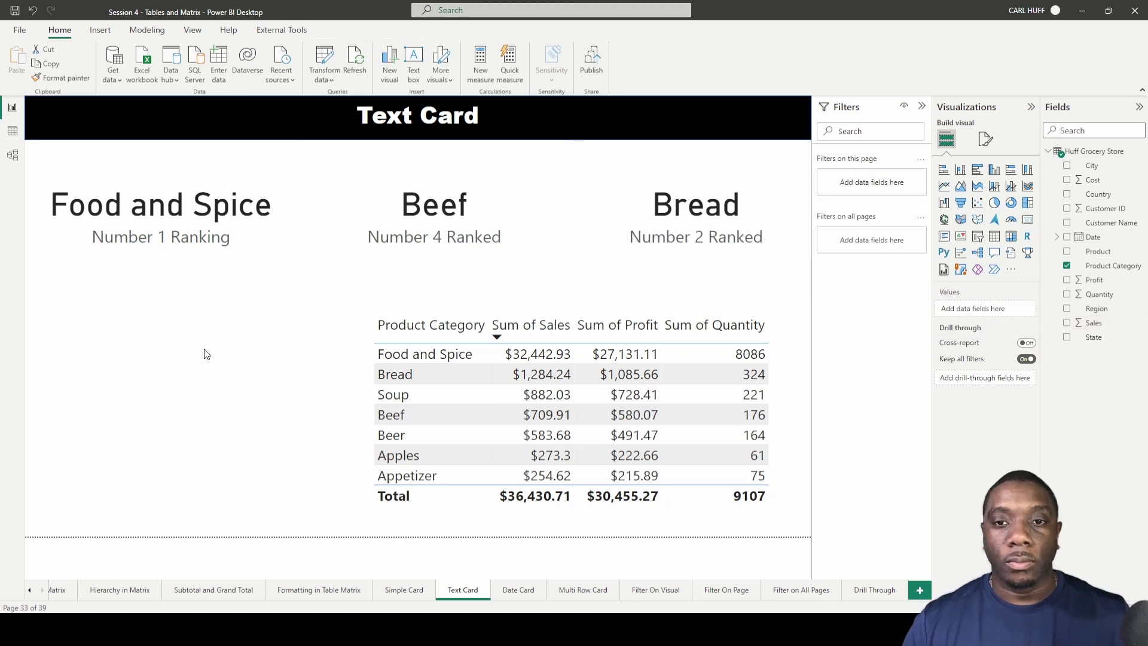